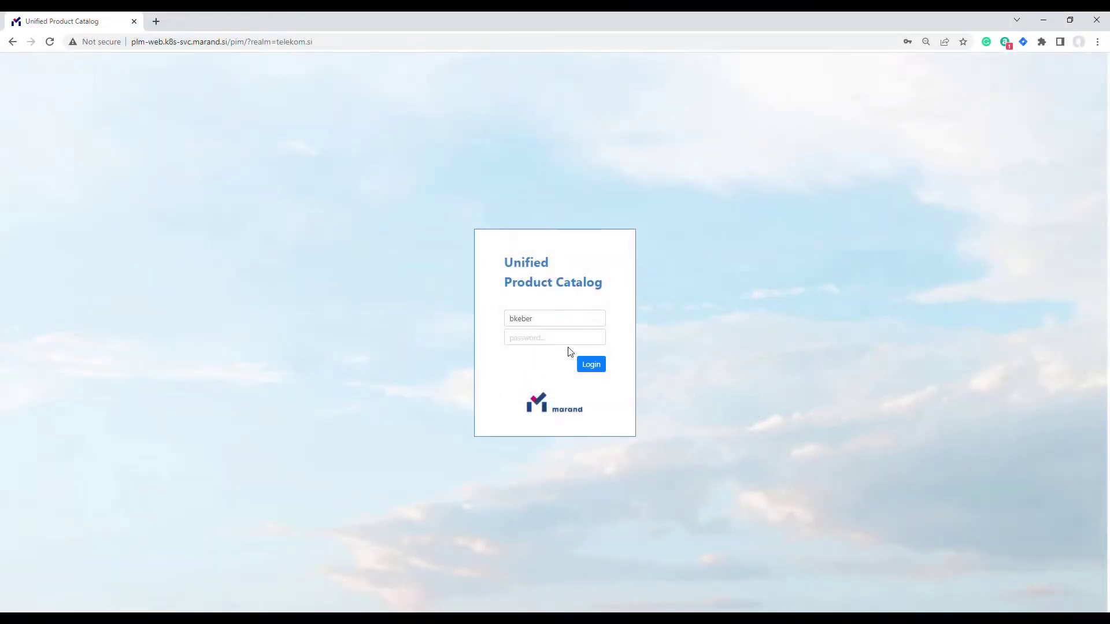
Step: Log in to Unified Product Catalog with the account password to reach the empty Offerings list
{"action": "left_click", "coordinate": [567, 344]}
{"action": "type", "text": "•••"}
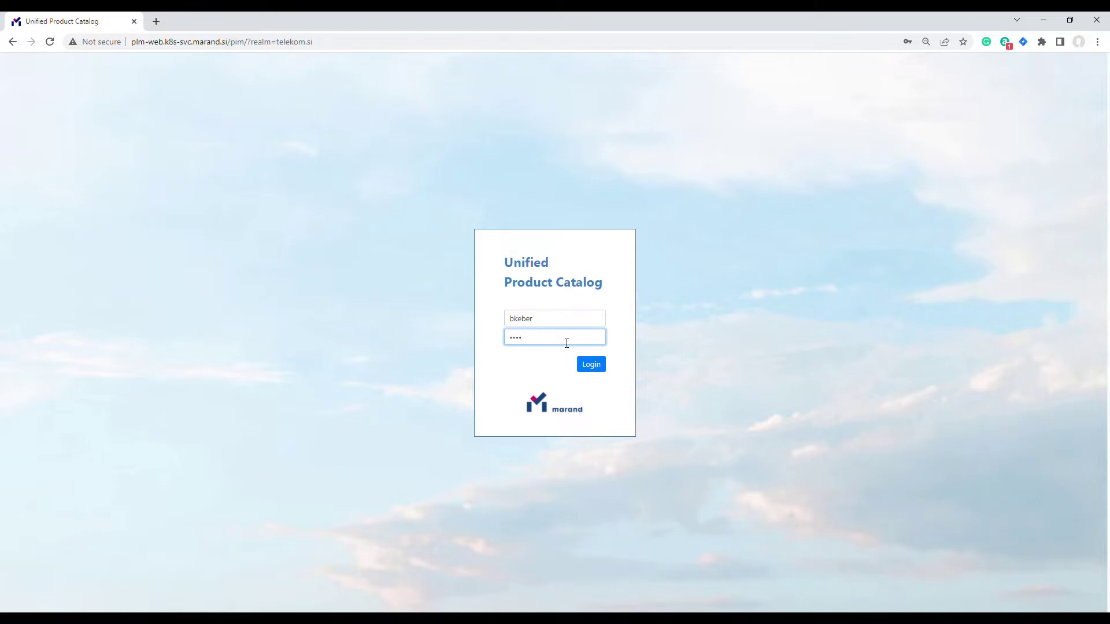
{"action": "type", "text": "•"}
{"action": "left_click", "coordinate": [591, 367]}
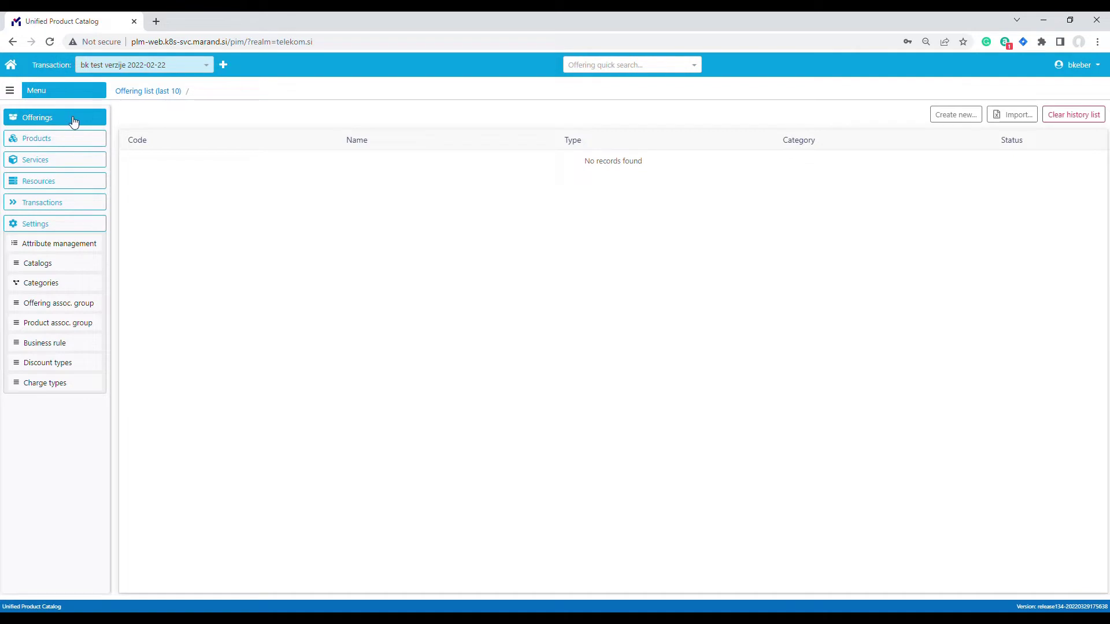
Step: Download the SMARTPH - Smartphone import template and open the xlsx in Excel
{"action": "left_click", "coordinate": [1018, 120]}
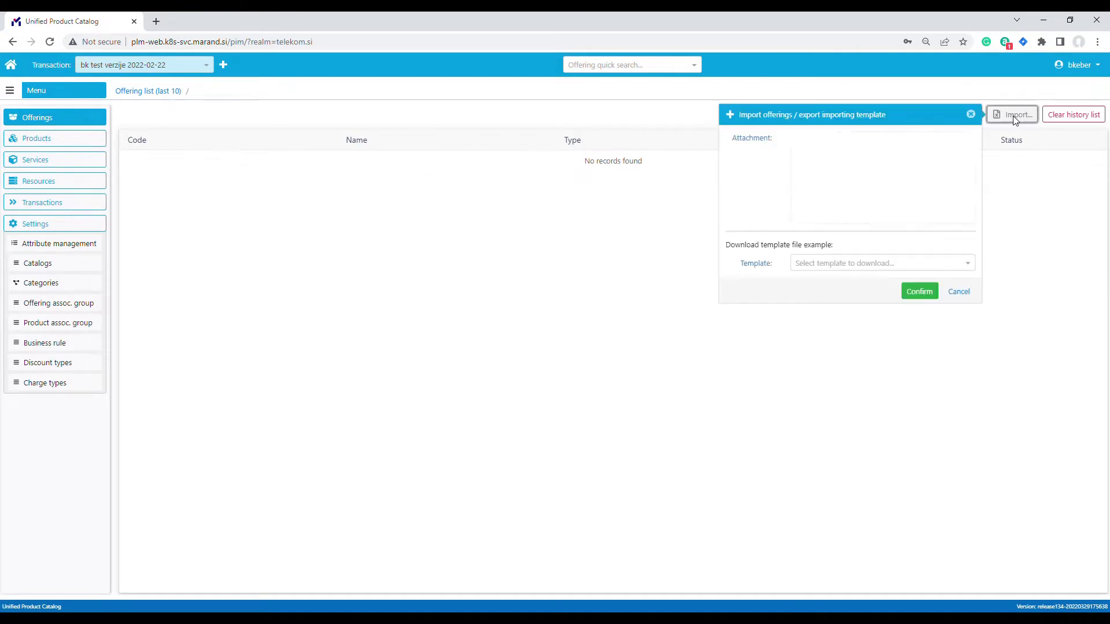
{"action": "left_click", "coordinate": [967, 263]}
{"action": "left_click_drag", "start_coordinate": [926, 293], "coordinate": [910, 341]}
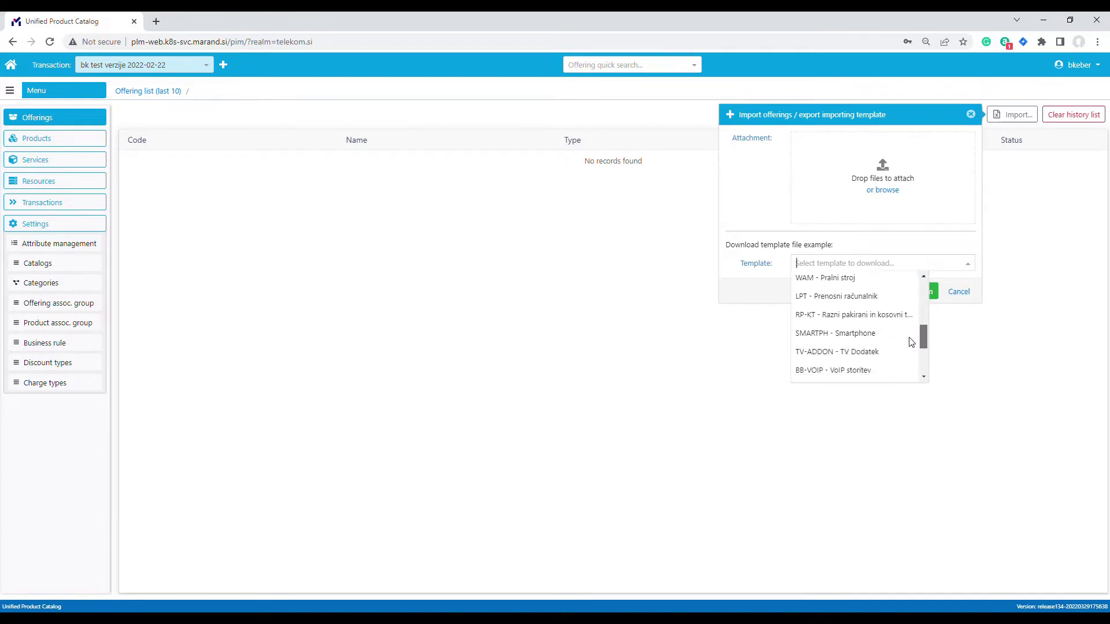
{"action": "left_click", "coordinate": [852, 333]}
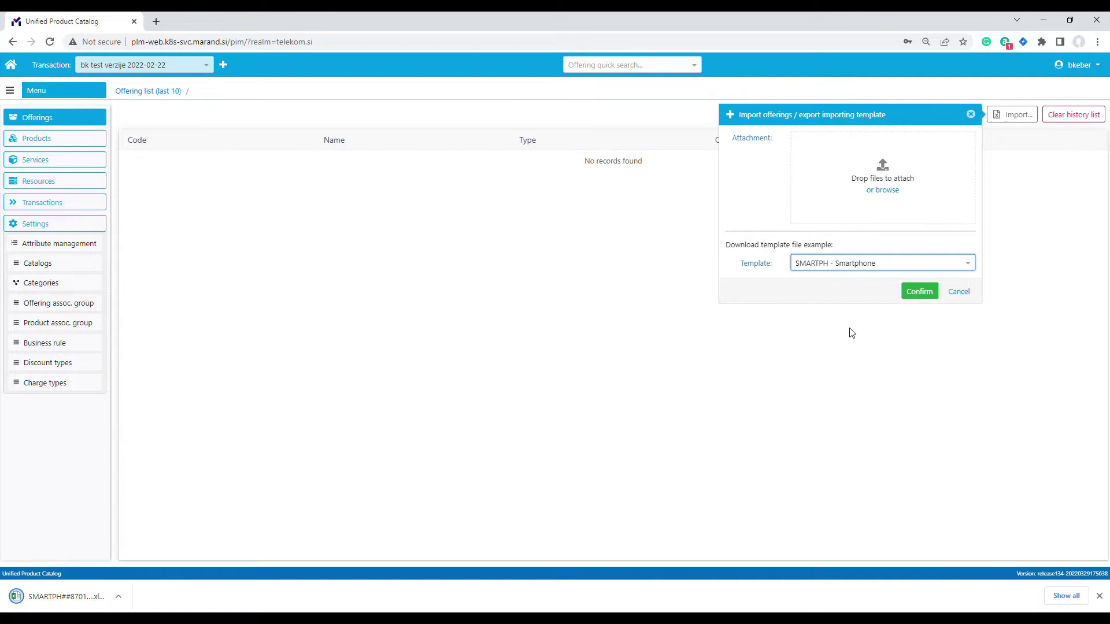
{"action": "left_click", "coordinate": [58, 596]}
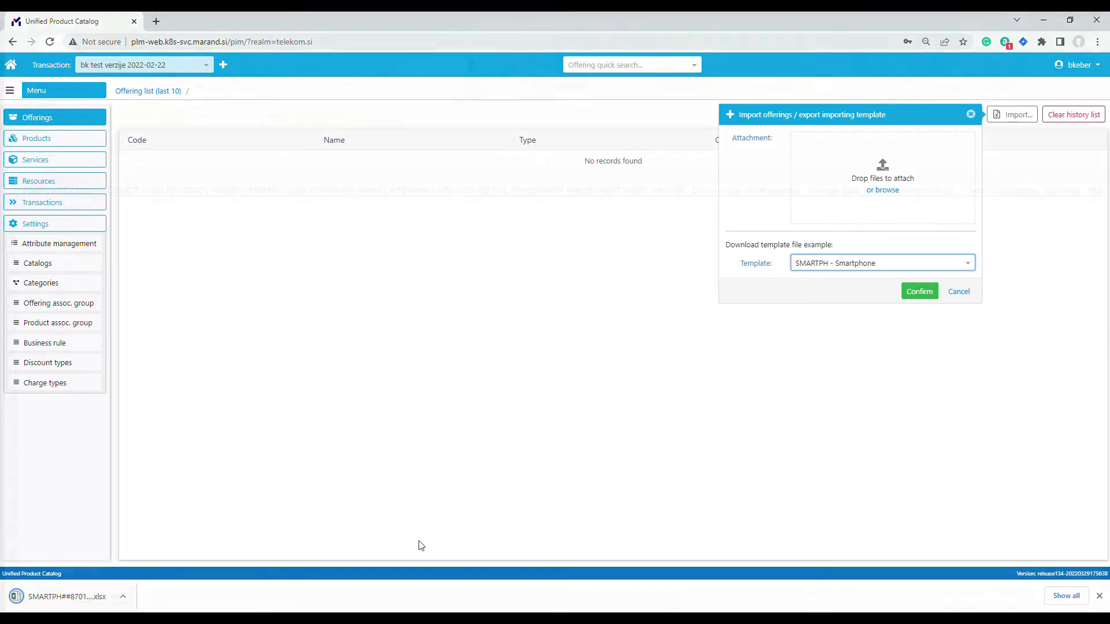
Step: Fill row 2 with group SMARTPH, product code IPH.SE3 and product name Apple iPhone SE3
{"action": "type", "text": "SMARTPH"}
{"action": "left_click", "coordinate": [128, 202]}
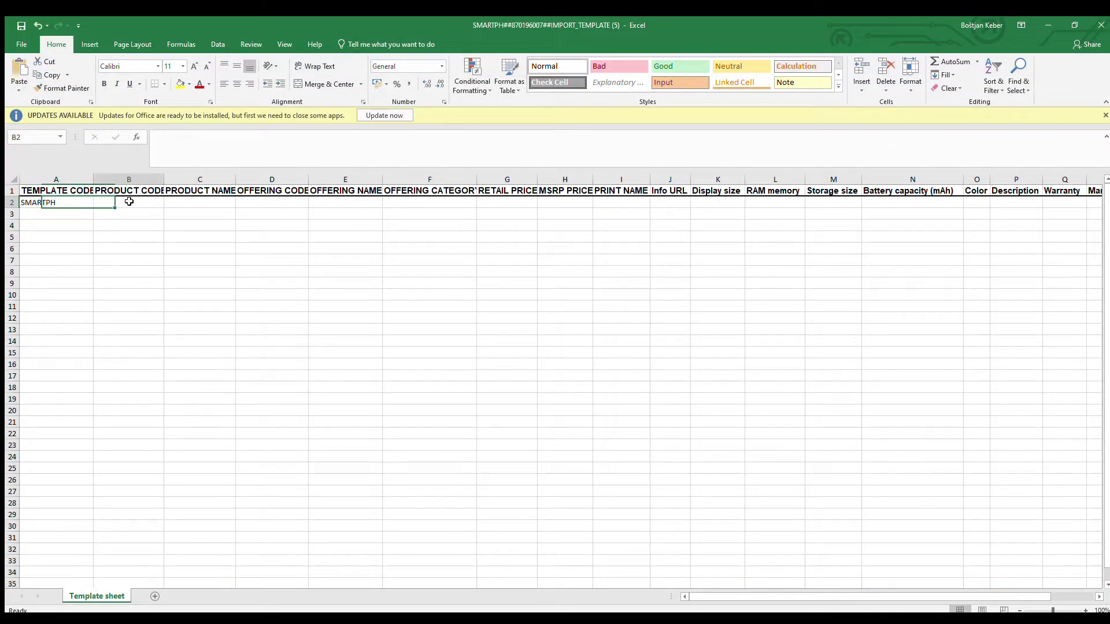
{"action": "type", "text": "IPH.SE3"}
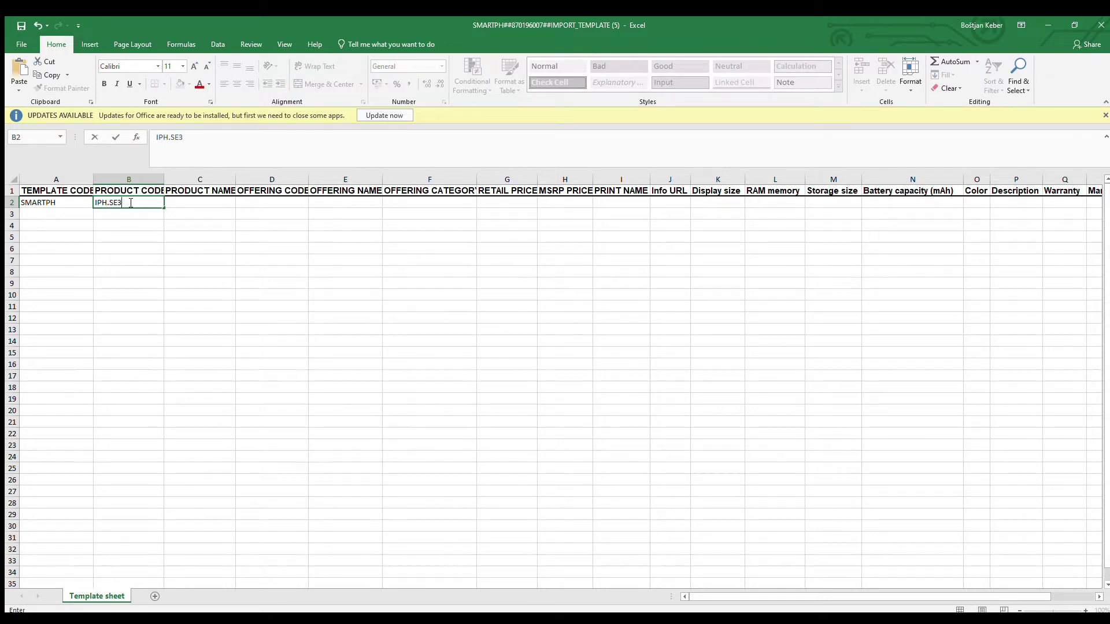
{"action": "left_click", "coordinate": [193, 200]}
{"action": "type", "text": "Apple i"}
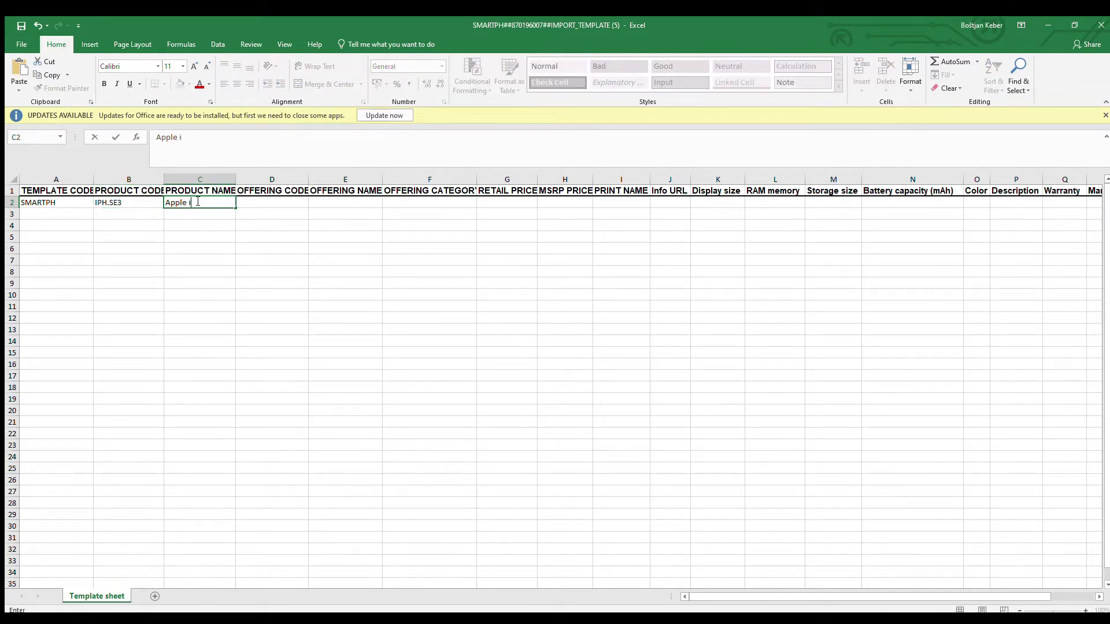
{"action": "type", "text": "Phone SE3"}
{"action": "key", "text": "Tab"}
Step: Enter offering code IPH.SE3.64.RP, name 'Apple iPhone SE3 64GB retail' and category Mobile phones
{"action": "type", "text": "IPH.SE3"}
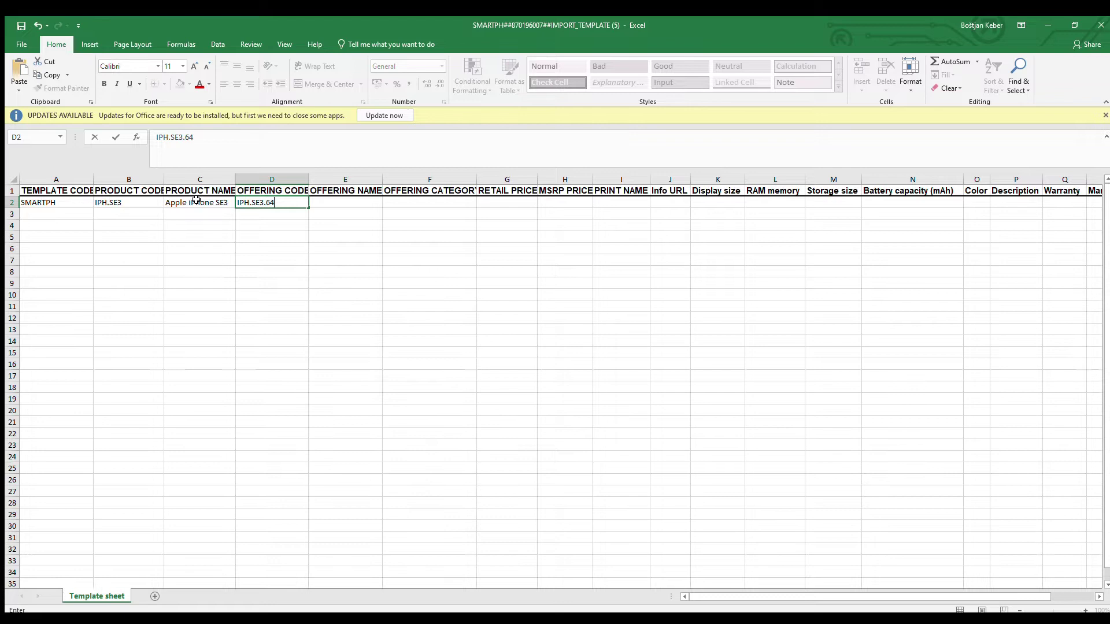
{"action": "type", "text": ".64.RP"}
{"action": "key", "text": "Tab"}
{"action": "type", "text": "Apple iPhone "}
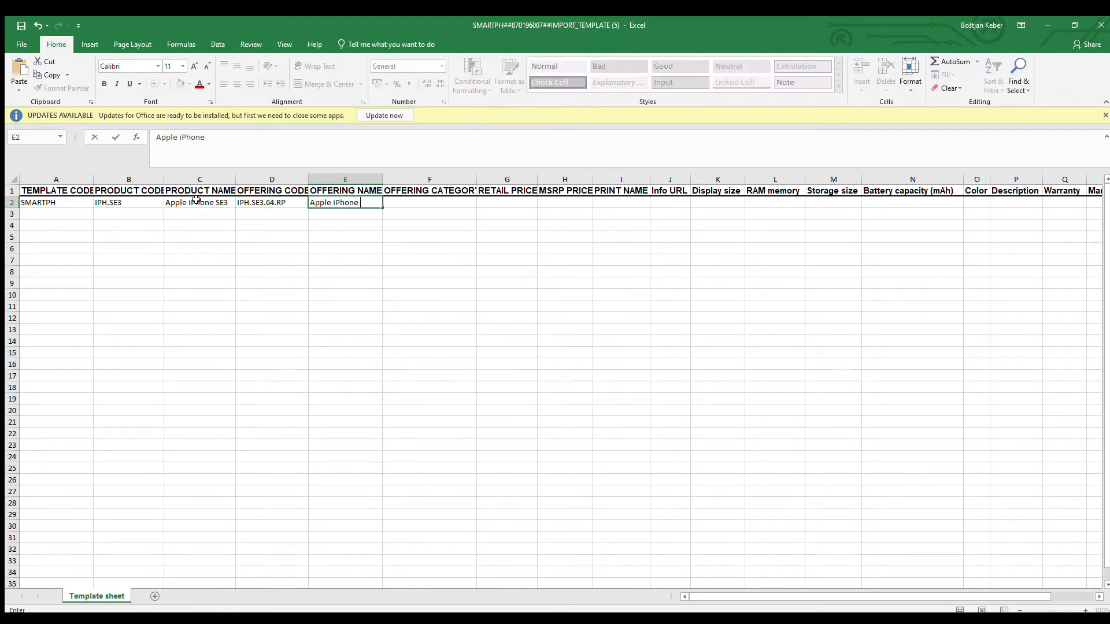
{"action": "type", "text": "SE3 64GB retail"}
{"action": "key", "text": "Tab"}
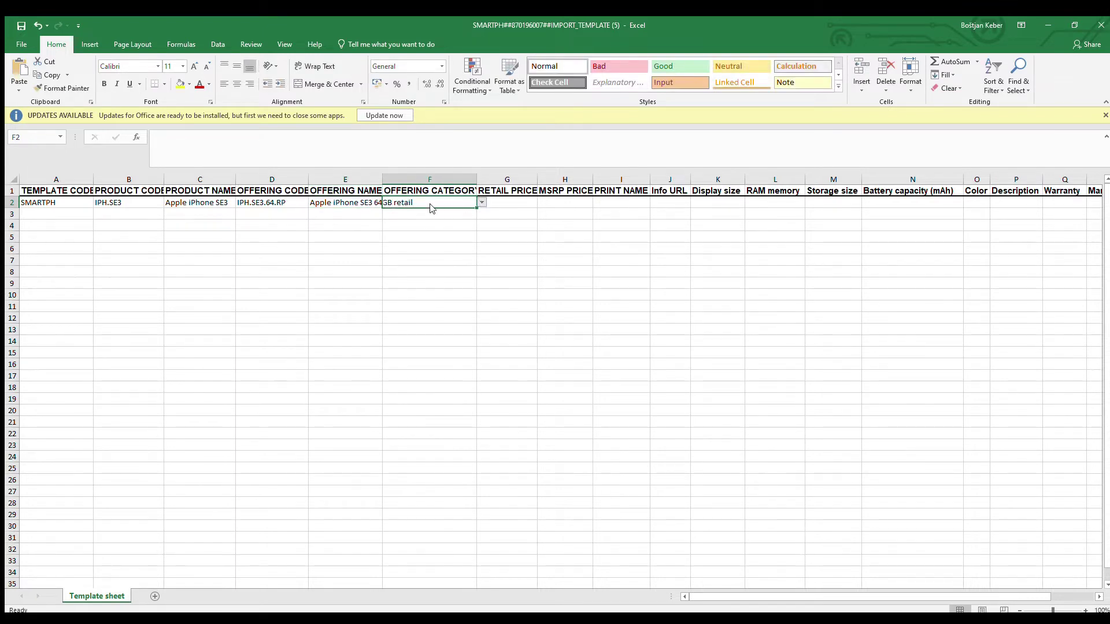
{"action": "type", "text": "Mobile phones"}
Step: Set the first offering's retail price and MSRP to 429
{"action": "left_click", "coordinate": [511, 203]}
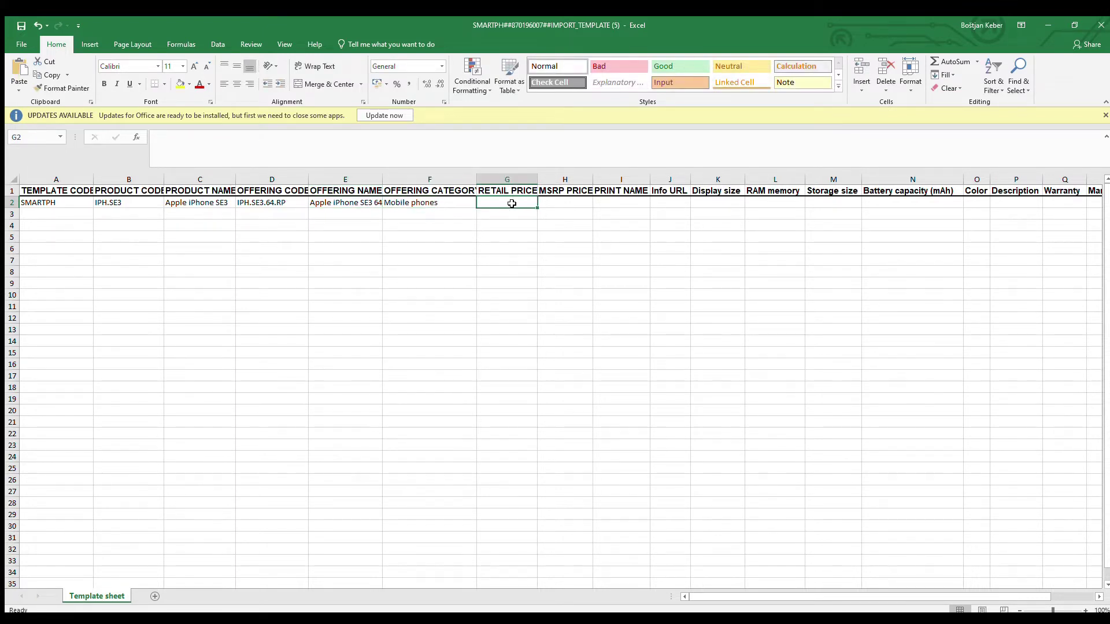
{"action": "type", "text": "429"}
{"action": "key", "text": "Tab"}
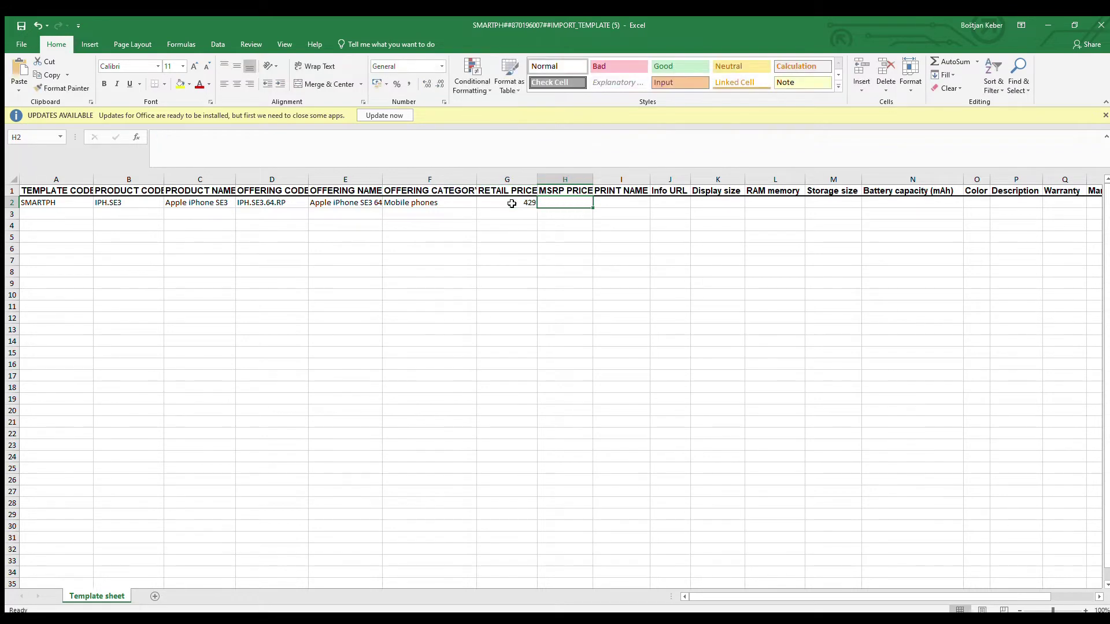
{"action": "type", "text": "429"}
{"action": "key", "text": "Tab"}
Step: Copy the offering name into print name I2 and enter display size 4,7 in K2
{"action": "left_click", "coordinate": [350, 199]}
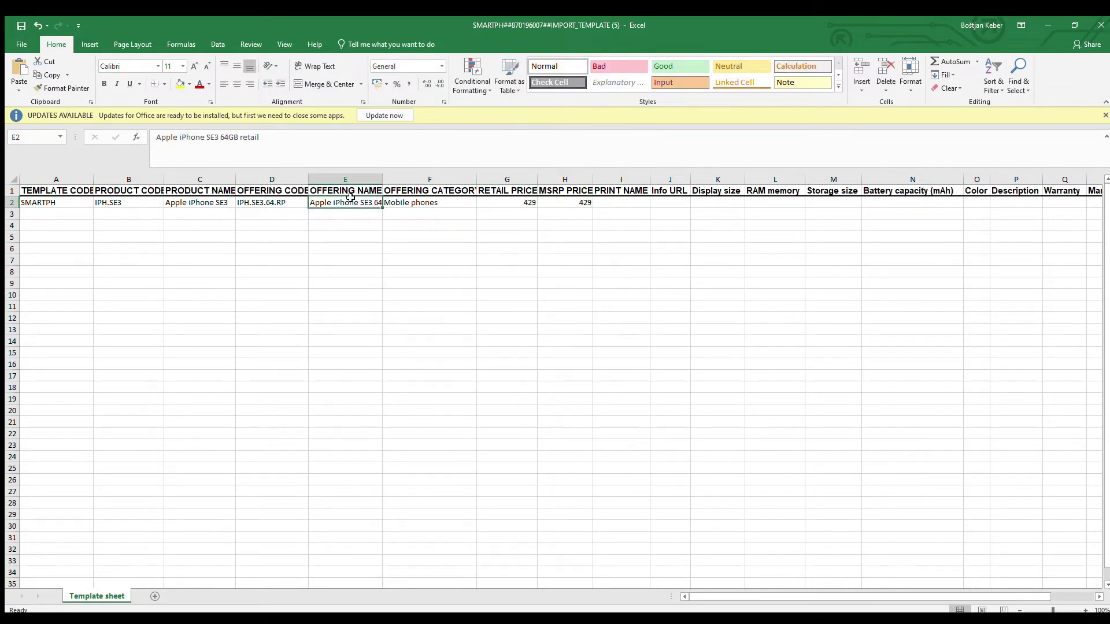
{"action": "key", "text": "ctrl+c"}
{"action": "left_click", "coordinate": [616, 201]}
{"action": "key", "text": "ctrl+v"}
{"action": "left_click", "coordinate": [719, 203]}
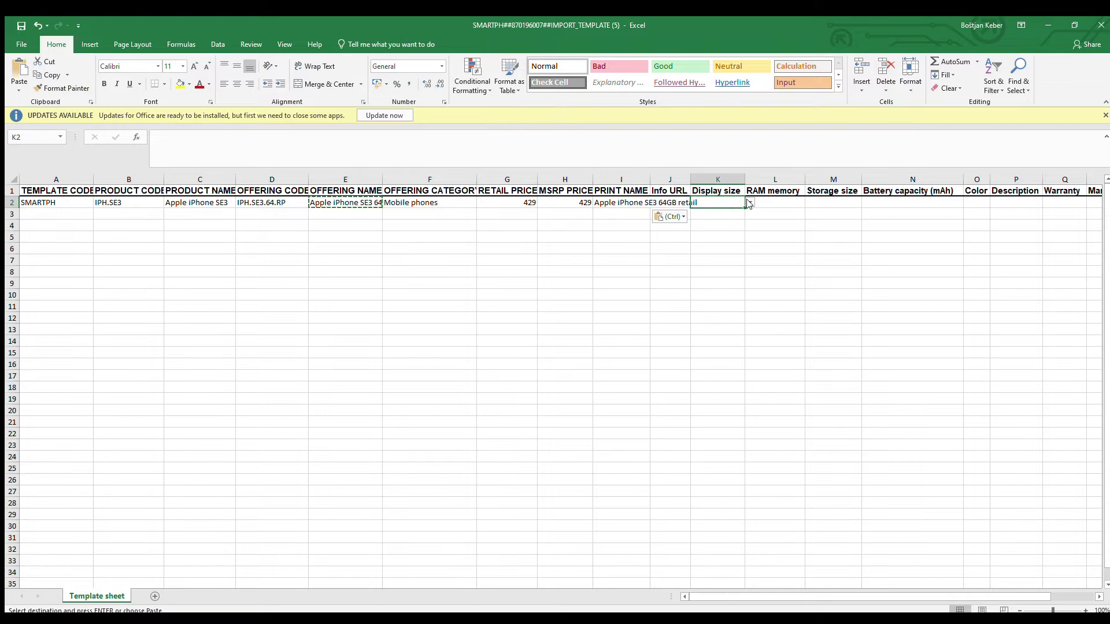
{"action": "type", "text": "4,7"}
{"action": "left_click", "coordinate": [804, 203]}
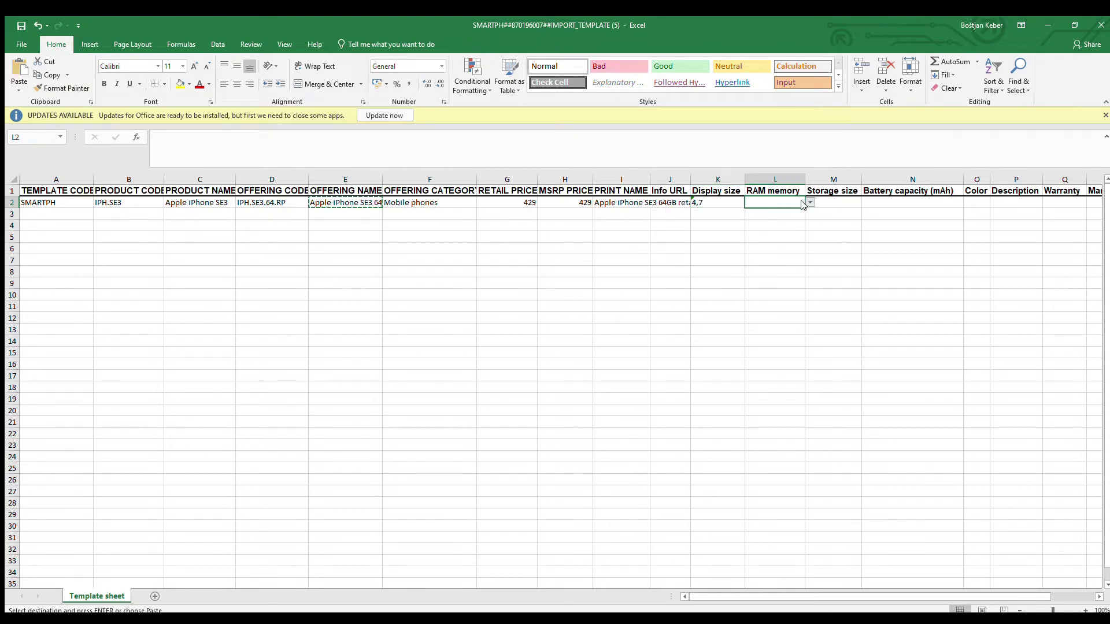
Step: Enter 4GB RAM, 64GB FLASH storage and 1850 mAh battery in L2:N2
{"action": "type", "text": "4GB"}
{"action": "left_click", "coordinate": [851, 202]}
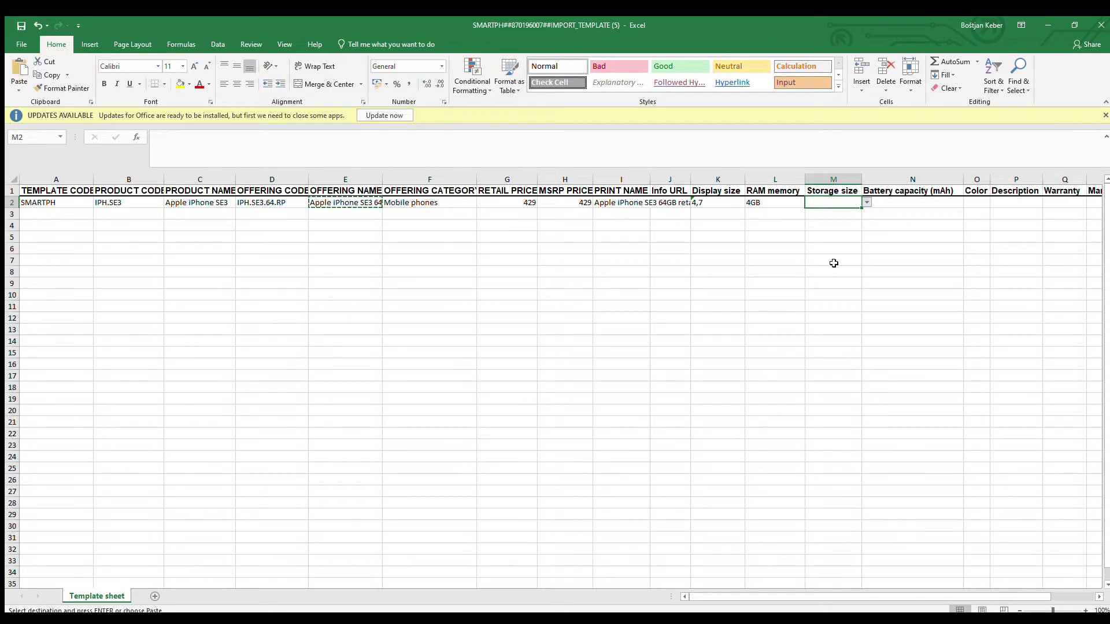
{"action": "type", "text": "64GB FLASH"}
{"action": "left_click", "coordinate": [891, 206]}
{"action": "type", "text": "1850"}
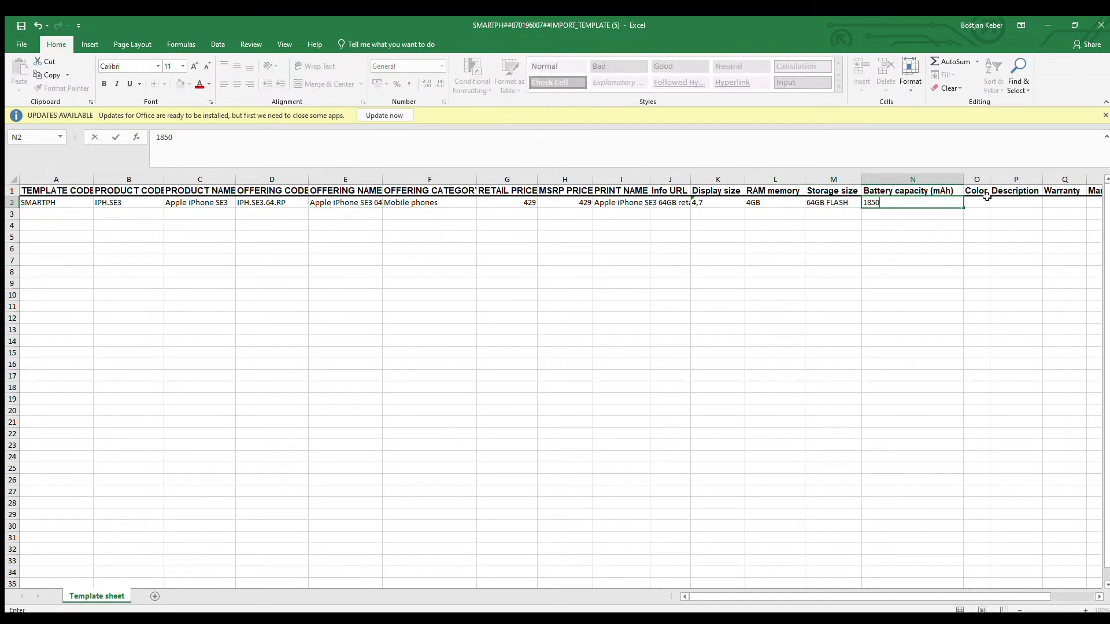
Step: Set colour BLACK, warranty 1YR and manufacturer Apple for the first offering row
{"action": "left_click", "coordinate": [982, 204]}
{"action": "left_click", "coordinate": [994, 203]}
{"action": "left_click", "coordinate": [983, 212]}
{"action": "left_click_drag", "start_coordinate": [1008, 596], "coordinate": [1050, 597]}
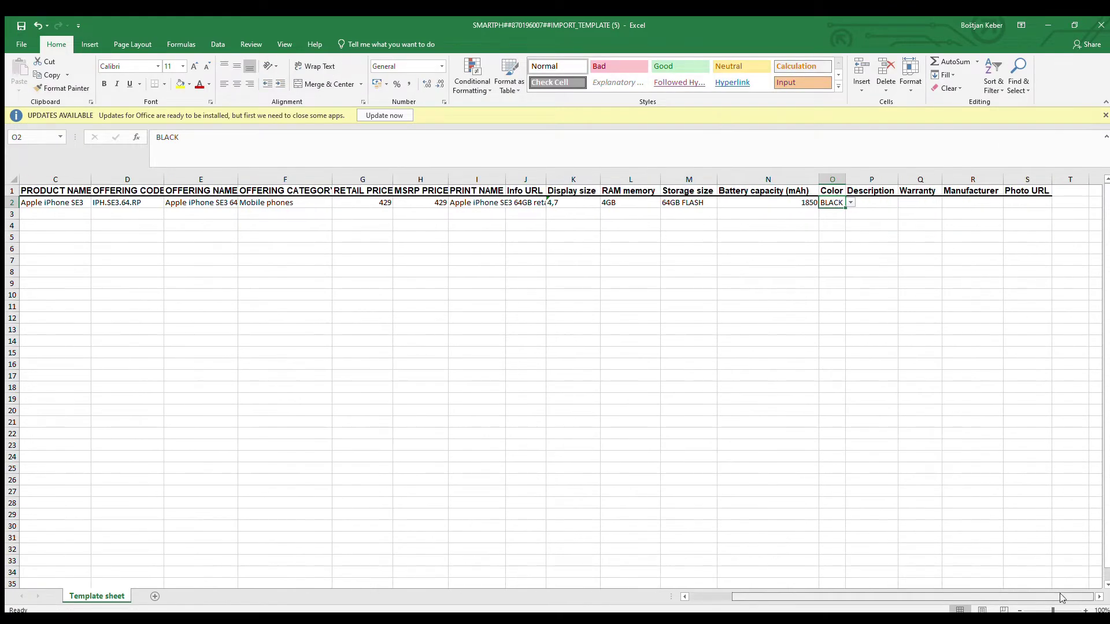
{"action": "left_click", "coordinate": [936, 202]}
{"action": "type", "text": "1YR"}
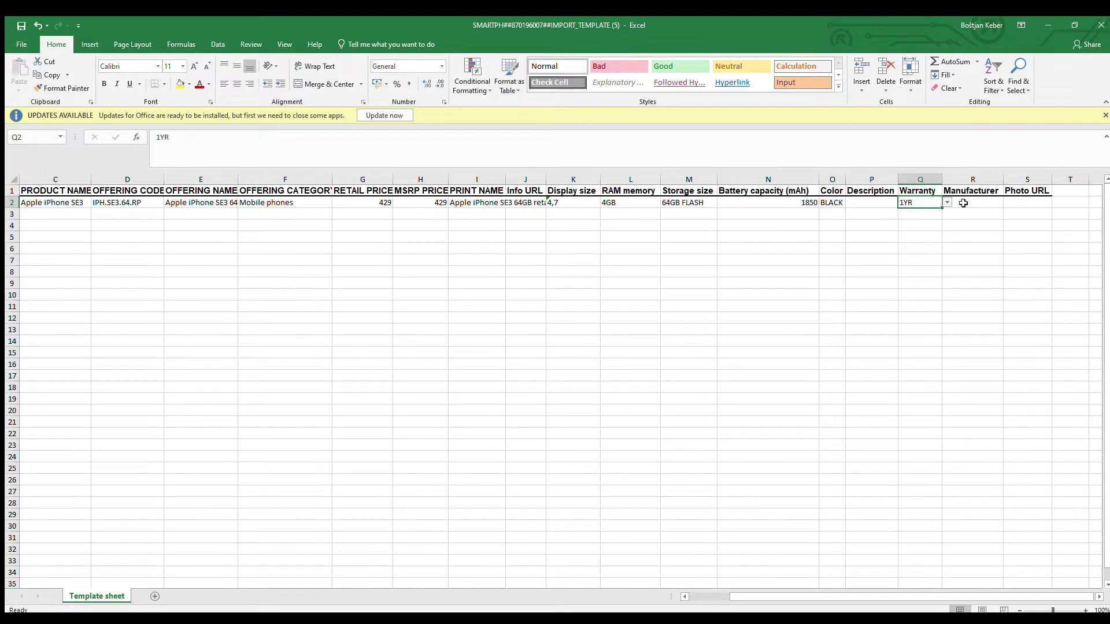
{"action": "left_click", "coordinate": [962, 204]}
{"action": "type", "text": "Apple"}
{"action": "left_click_drag", "start_coordinate": [894, 595], "coordinate": [855, 595]}
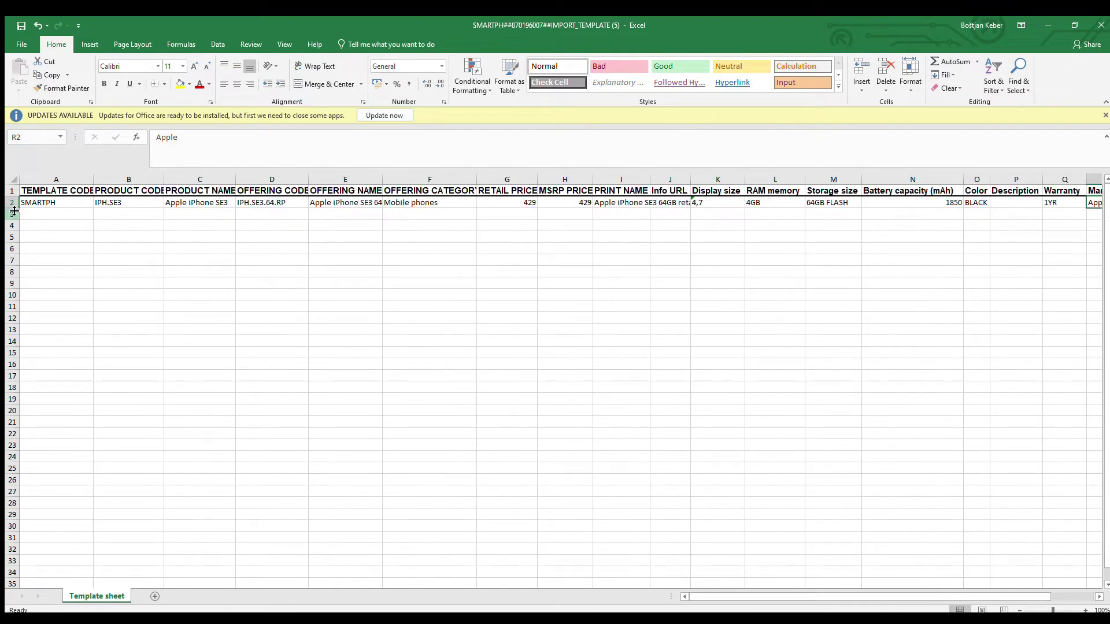
{"action": "left_click", "coordinate": [10, 203]}
Step: Duplicate the first offering row into rows 3 and 4
{"action": "key", "text": "ctrl+c"}
{"action": "left_click", "coordinate": [31, 213]}
{"action": "key", "text": "ctrl+v"}
{"action": "key", "text": "Down"}
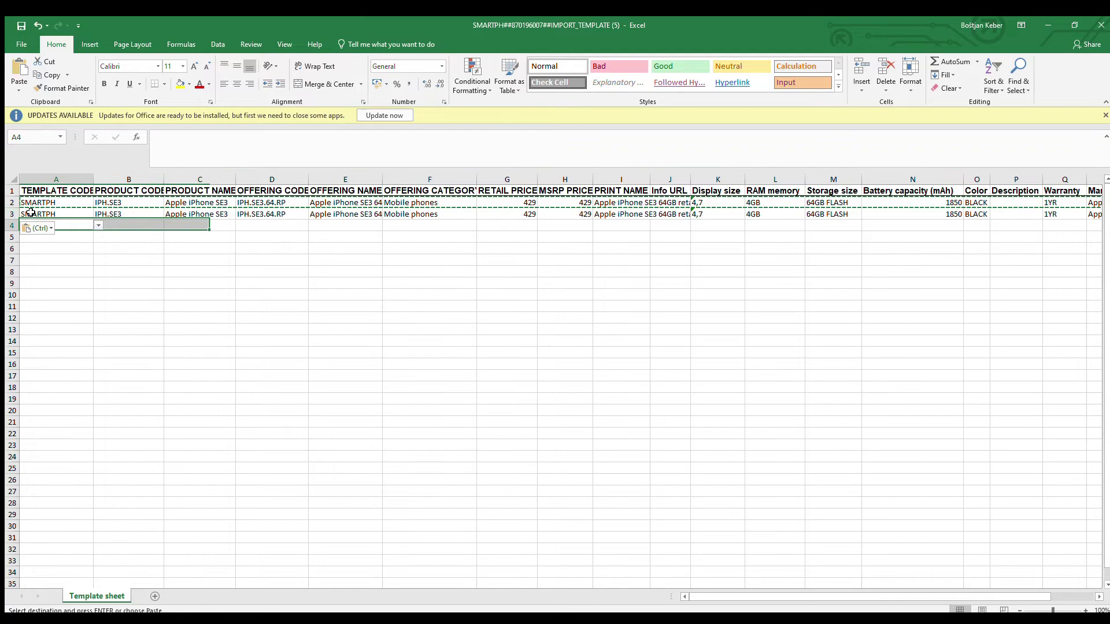
{"action": "key", "text": "ctrl+v"}
Step: Change the offering codes in D3:D4 to IPH.SE3.64.12M and IPH.SE3.64.24M
{"action": "left_click", "coordinate": [285, 213]}
{"action": "left_click", "coordinate": [275, 150]}
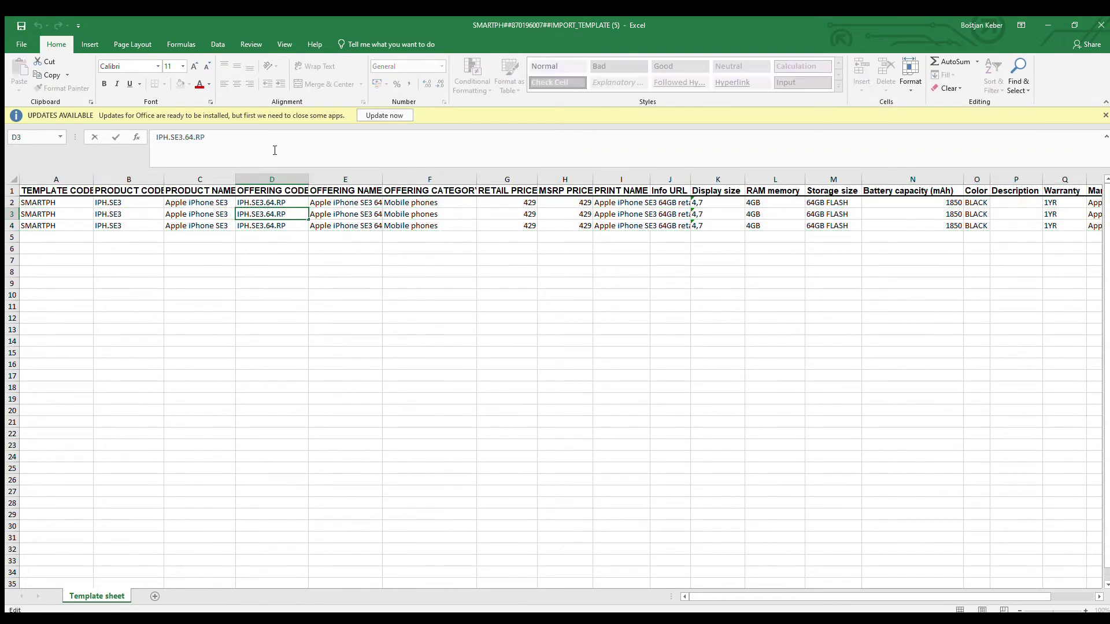
{"action": "key", "text": "BackSpace"}
{"action": "key", "text": "BackSpace"}
{"action": "type", "text": "12M"}
{"action": "key", "text": "Return"}
{"action": "left_click", "coordinate": [274, 150]}
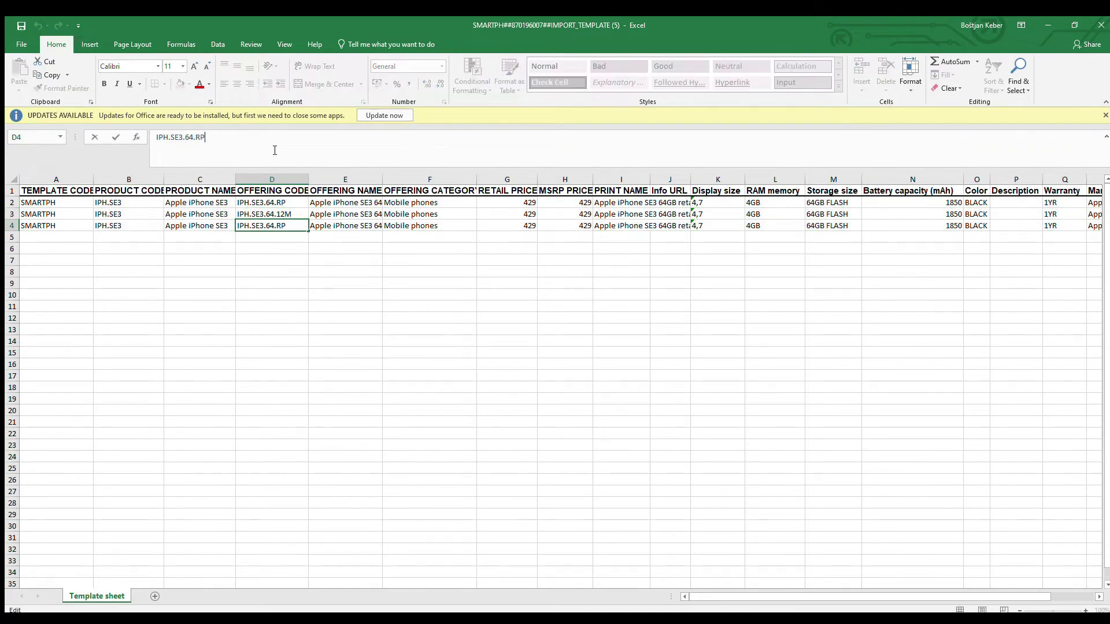
{"action": "key", "text": "BackSpace"}
{"action": "key", "text": "BackSpace"}
{"action": "type", "text": "24M"}
{"action": "key", "text": "Return"}
Step: Rename E3 and E4 to the 64GB 12M contract and 24M contract offering names
{"action": "left_click", "coordinate": [372, 215]}
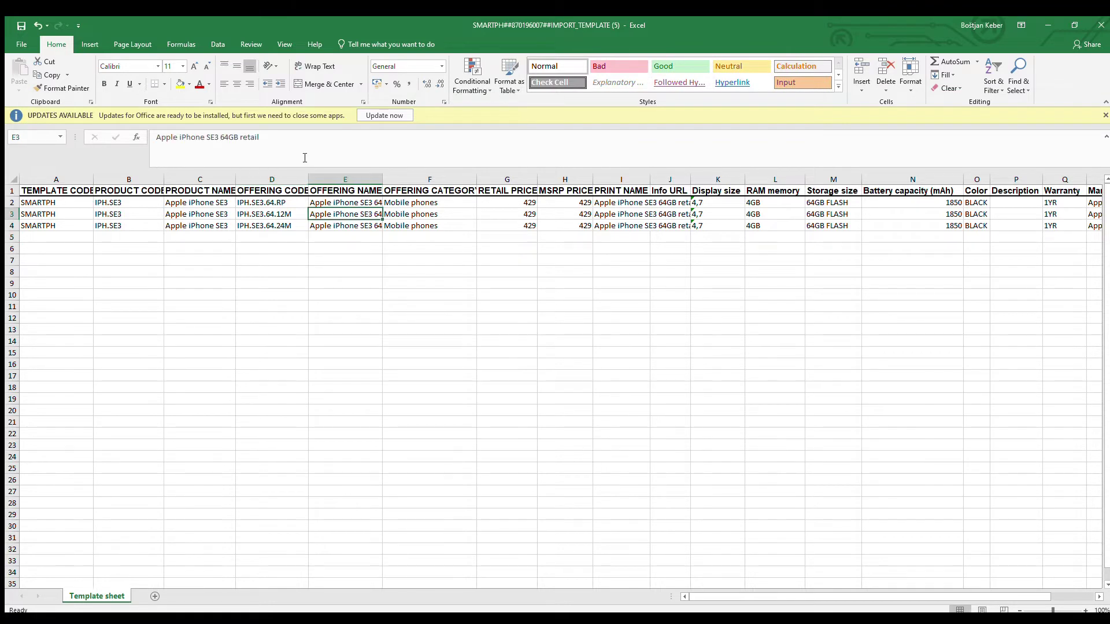
{"action": "left_click", "coordinate": [269, 134]}
{"action": "key", "text": "BackSpace"}
{"action": "key", "text": "BackSpace"}
{"action": "key", "text": "BackSpace"}
{"action": "key", "text": "BackSpace"}
{"action": "key", "text": "BackSpace"}
{"action": "type", "text": "12M "}
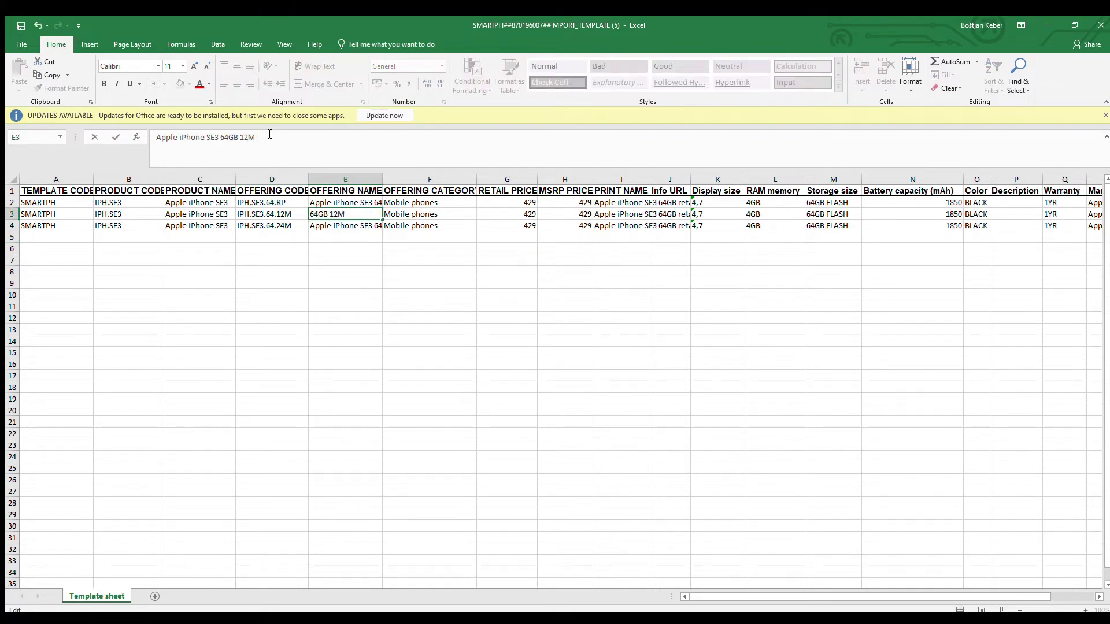
{"action": "type", "text": "contract"}
{"action": "key", "text": "Return"}
{"action": "left_click", "coordinate": [269, 135]}
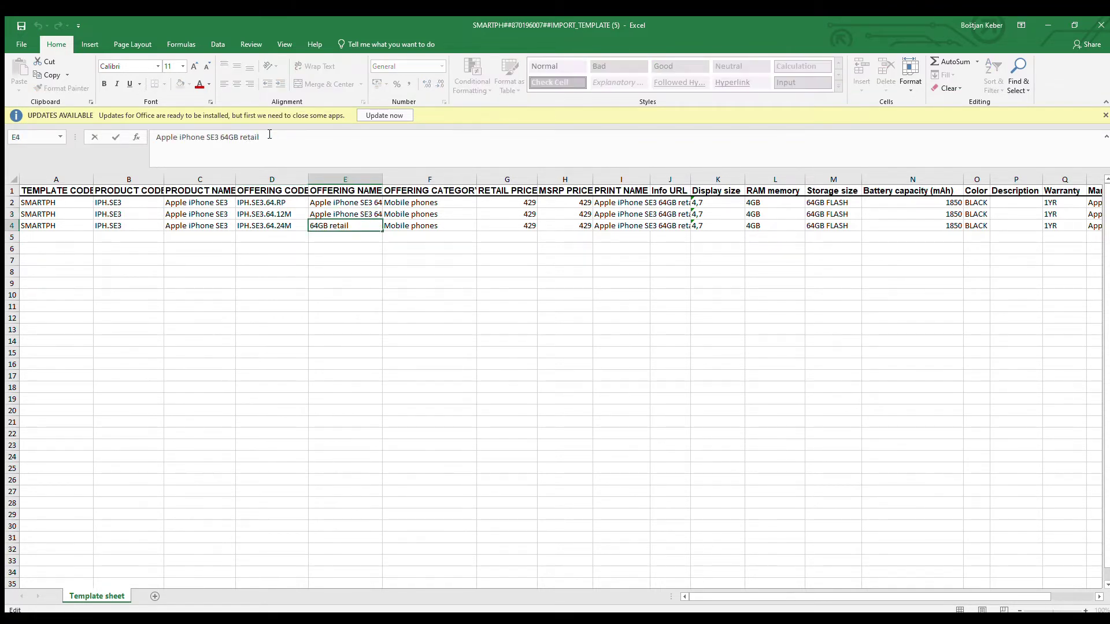
{"action": "key", "text": "BackSpace"}
{"action": "key", "text": "BackSpace"}
{"action": "key", "text": "BackSpace"}
{"action": "key", "text": "BackSpace"}
{"action": "type", "text": "24M cont"}
Step: Set retail prices of 399 in G3 and 359 in G4
{"action": "left_click", "coordinate": [528, 215]}
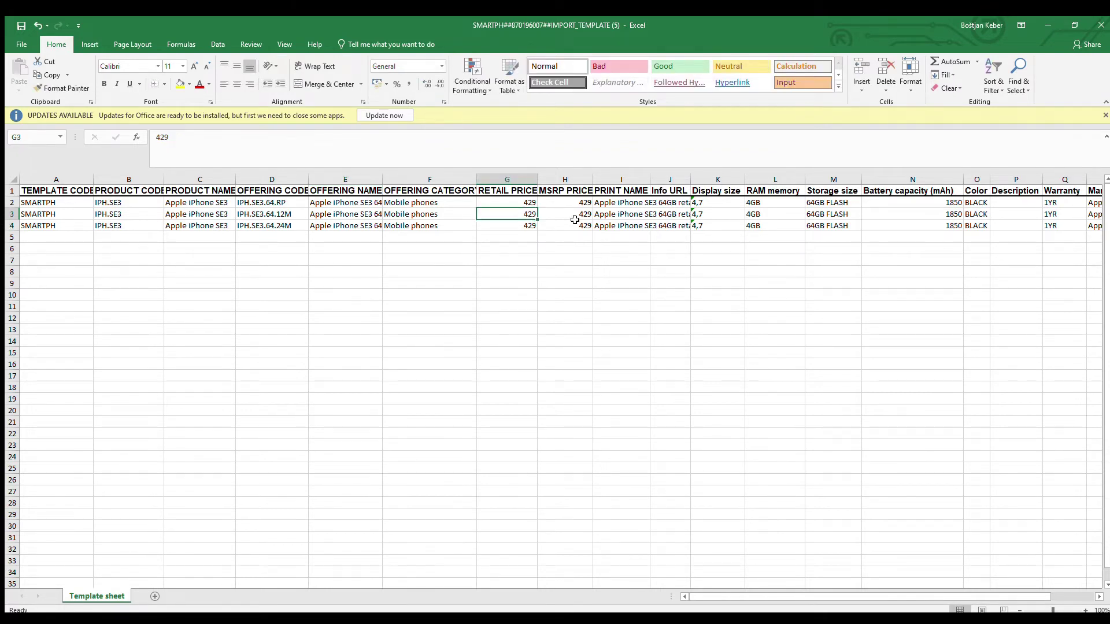
{"action": "type", "text": "399"}
{"action": "key", "text": "Return"}
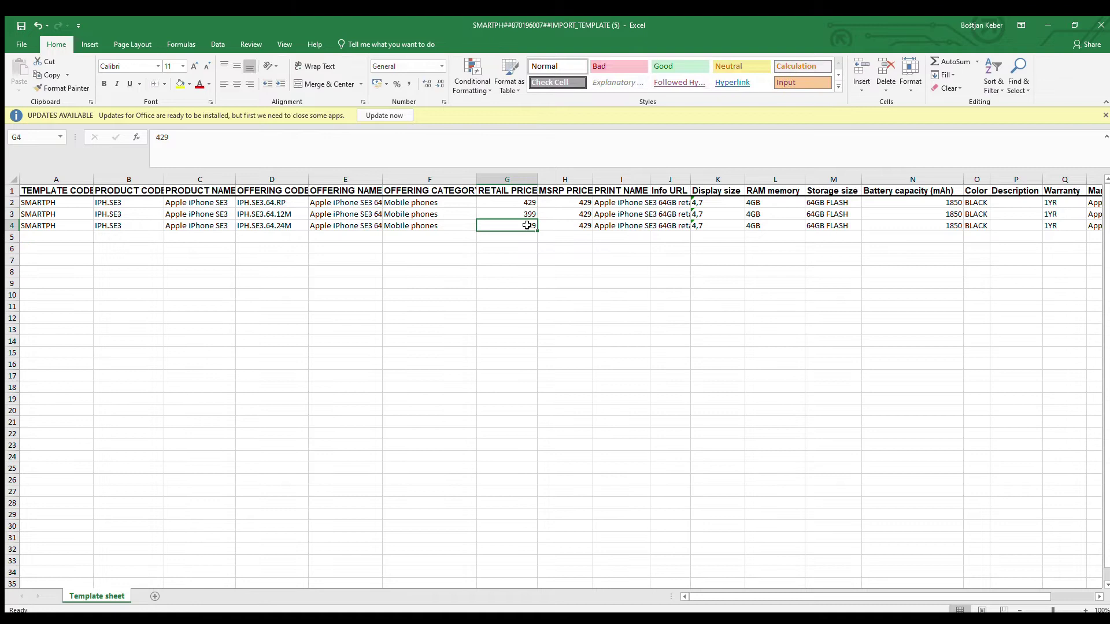
{"action": "type", "text": "359"}
{"action": "left_click", "coordinate": [572, 287]}
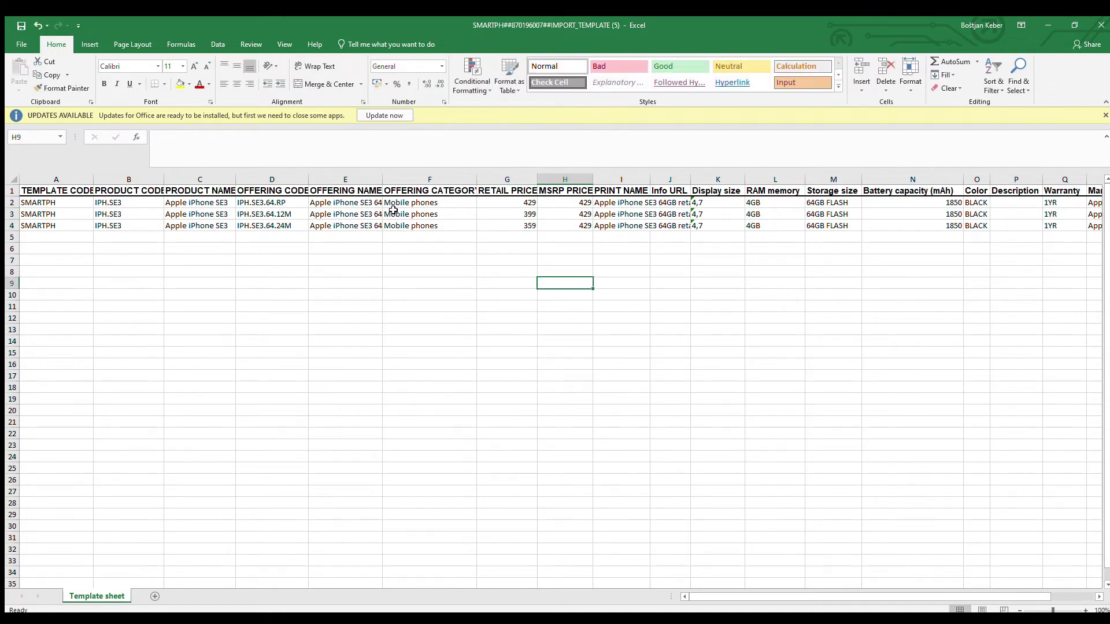
Step: Copy the contract offering names E3:E4 into print names I3:I4
{"action": "left_click_drag", "start_coordinate": [368, 213], "coordinate": [368, 226]}
{"action": "key", "text": "ctrl+c"}
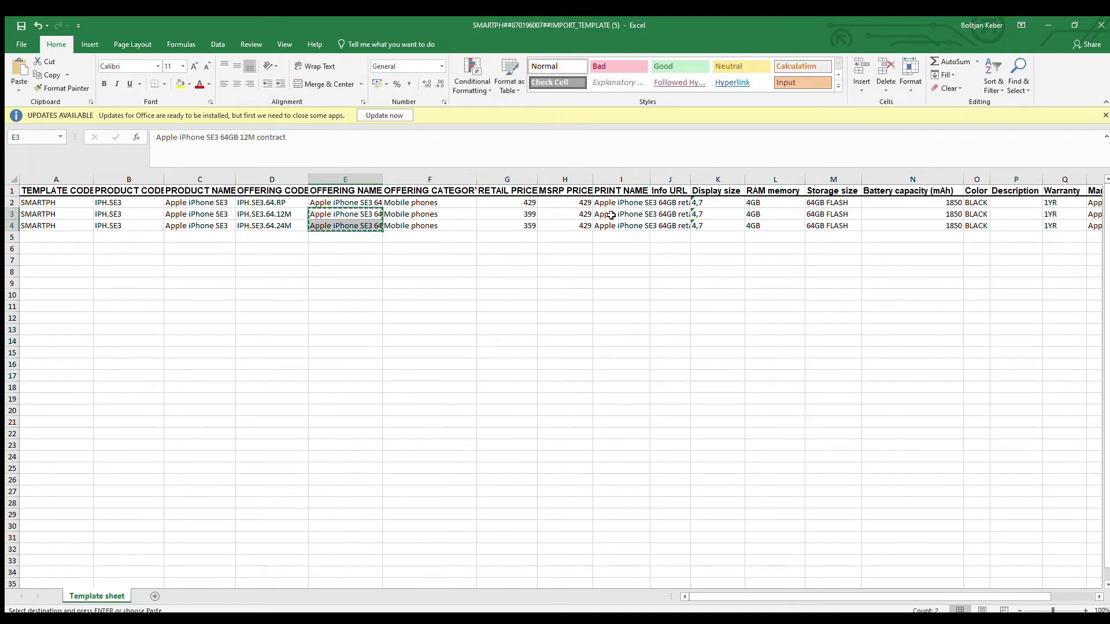
{"action": "left_click_drag", "start_coordinate": [611, 215], "coordinate": [613, 226]}
{"action": "key", "text": "ctrl+v"}
{"action": "left_click", "coordinate": [681, 282]}
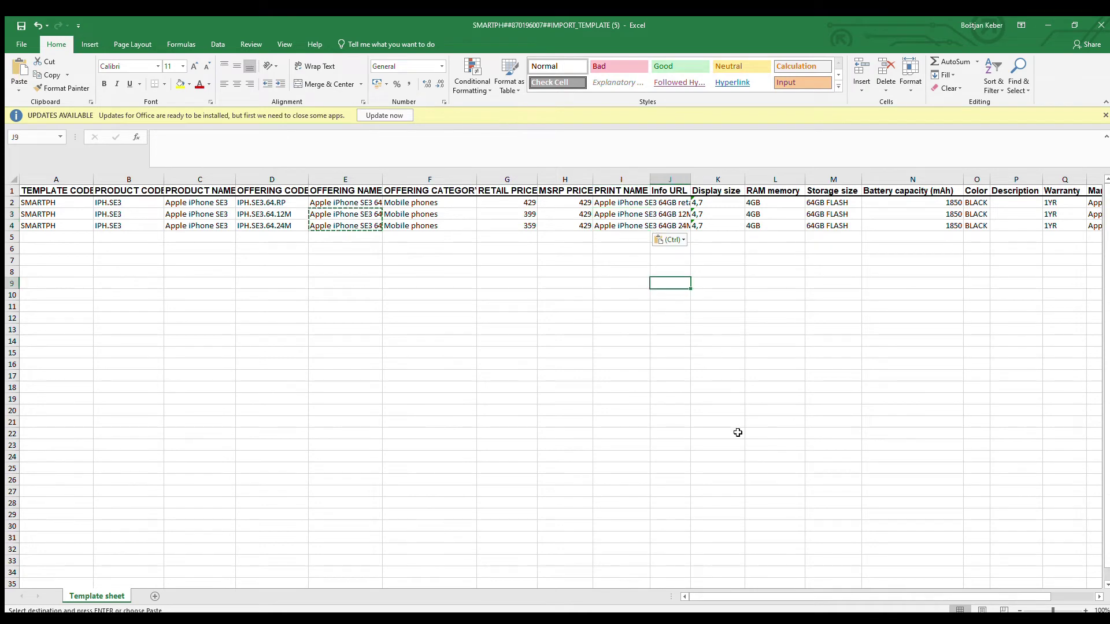
{"action": "scroll", "coordinate": [751, 572], "scroll_direction": "right", "scroll_amount": 2}
{"action": "scroll", "coordinate": [751, 572], "scroll_direction": "left", "scroll_amount": 2}
Step: Copy offering rows 2–4 into rows 5–7
{"action": "left_click_drag", "start_coordinate": [12, 203], "coordinate": [12, 225]}
{"action": "key", "text": "ctrl+c"}
{"action": "left_click", "coordinate": [35, 238]}
{"action": "key", "text": "ctrl+v"}
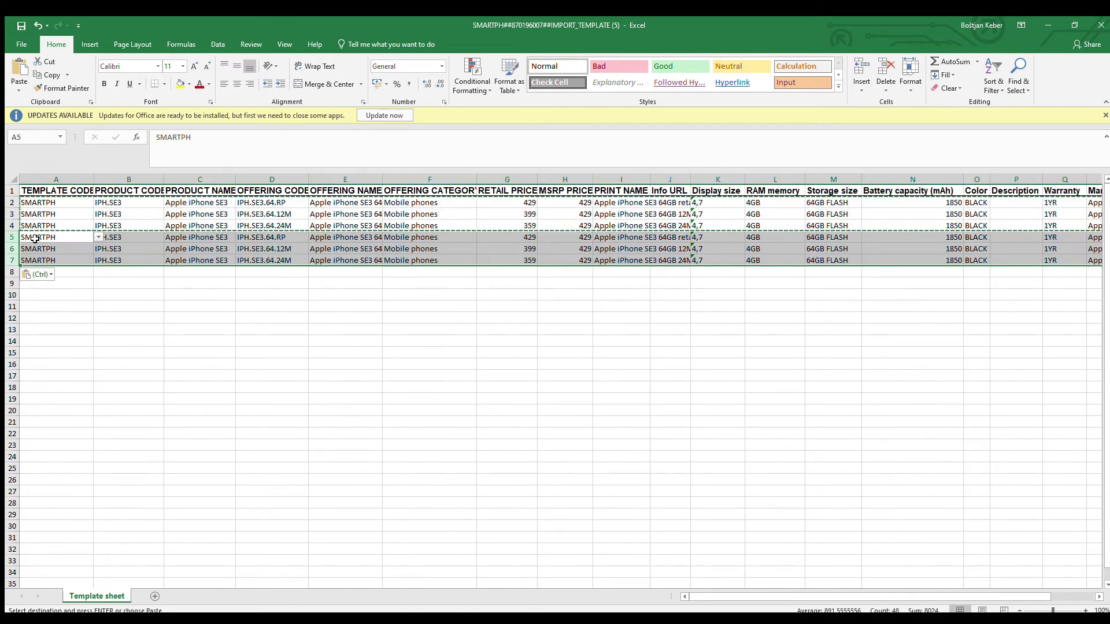
Step: Change the D5:D7 offering codes to IPH.SE3.128.RP, IPH.SE3.128.12M and IPH.SE3.128.24M
{"action": "left_click", "coordinate": [254, 250]}
{"action": "left_click", "coordinate": [261, 238]}
{"action": "double_click", "coordinate": [186, 137]}
{"action": "type", "text": "128"}
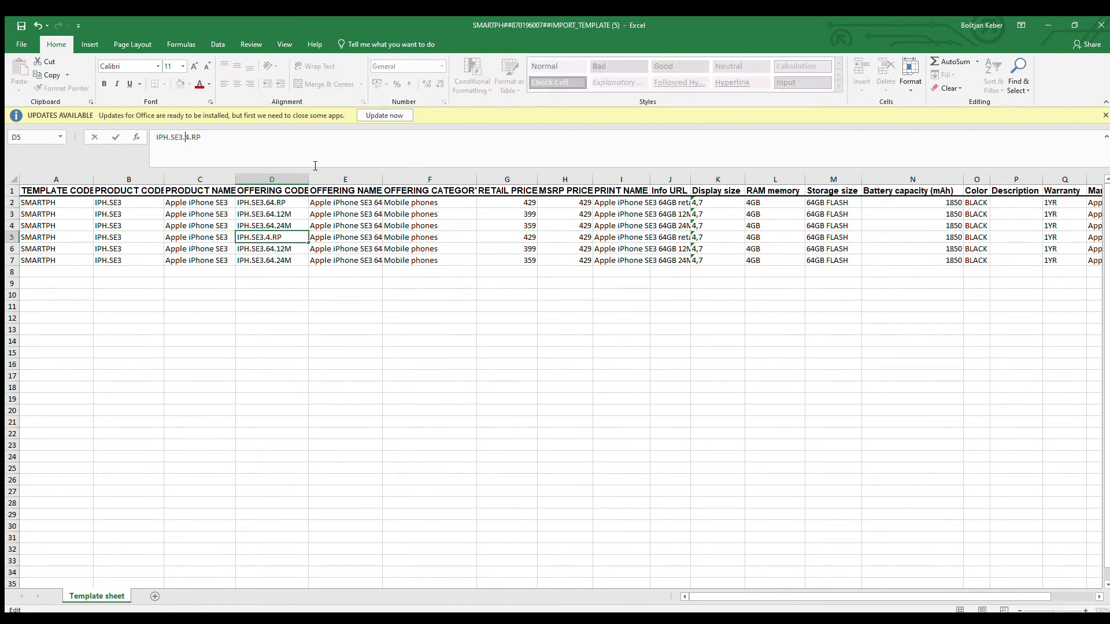
{"action": "key", "text": "Return"}
{"action": "double_click", "coordinate": [189, 137]}
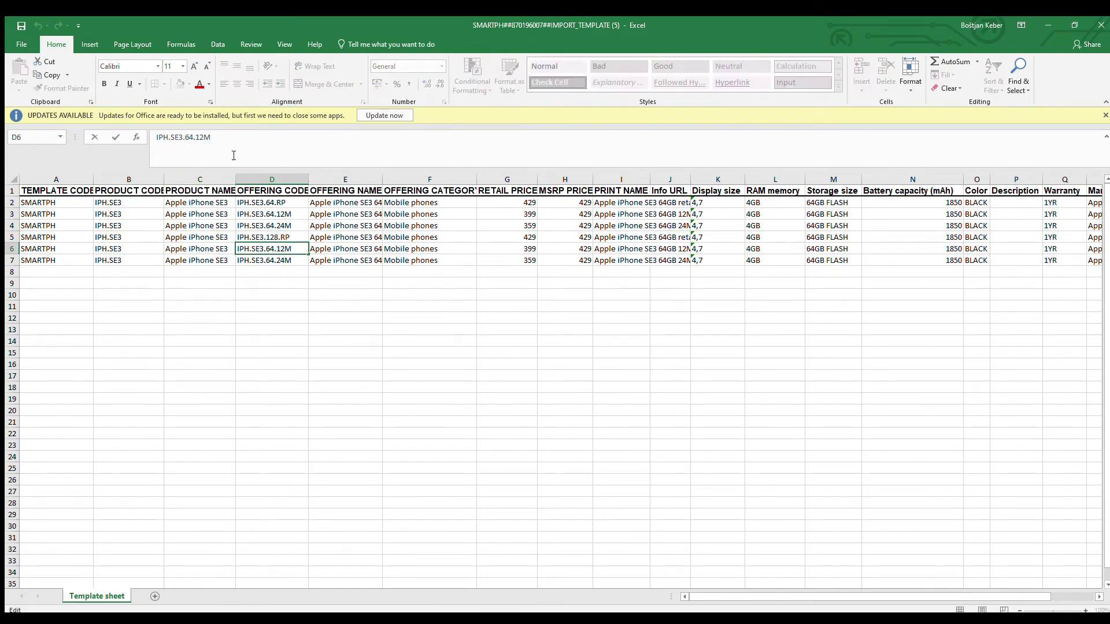
{"action": "type", "text": "128"}
{"action": "key", "text": "Return"}
{"action": "left_click", "coordinate": [186, 137]}
{"action": "key", "text": "Delete"}
{"action": "key", "text": "Delete"}
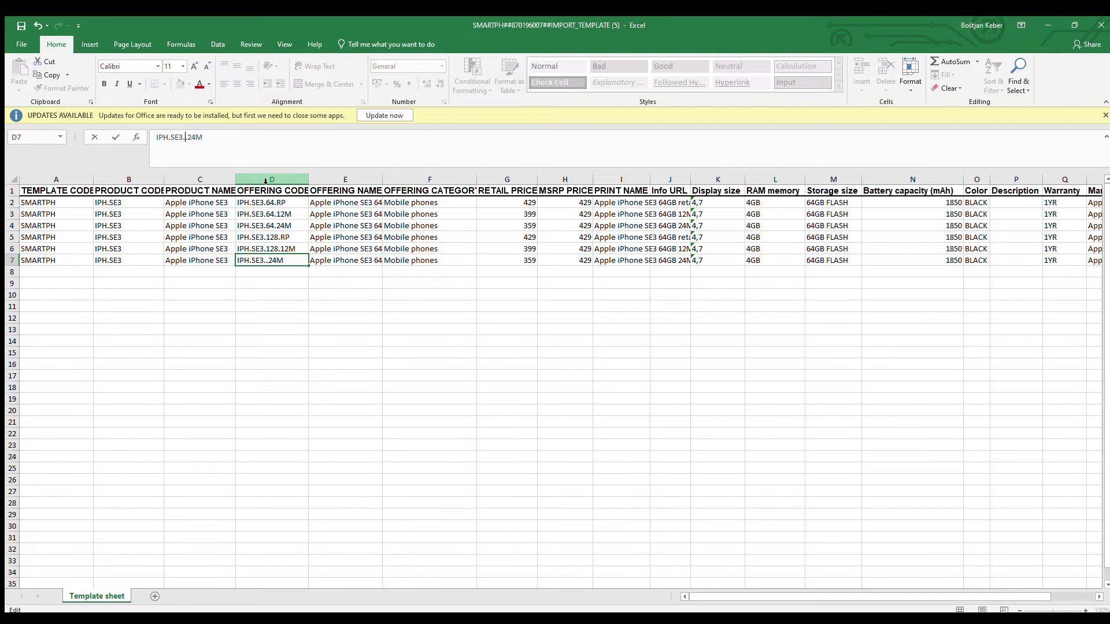
{"action": "type", "text": "128"}
{"action": "key", "text": "Return"}
Step: Replace 64 with 128 in the offering names in E5:E7
{"action": "left_click", "coordinate": [356, 239]}
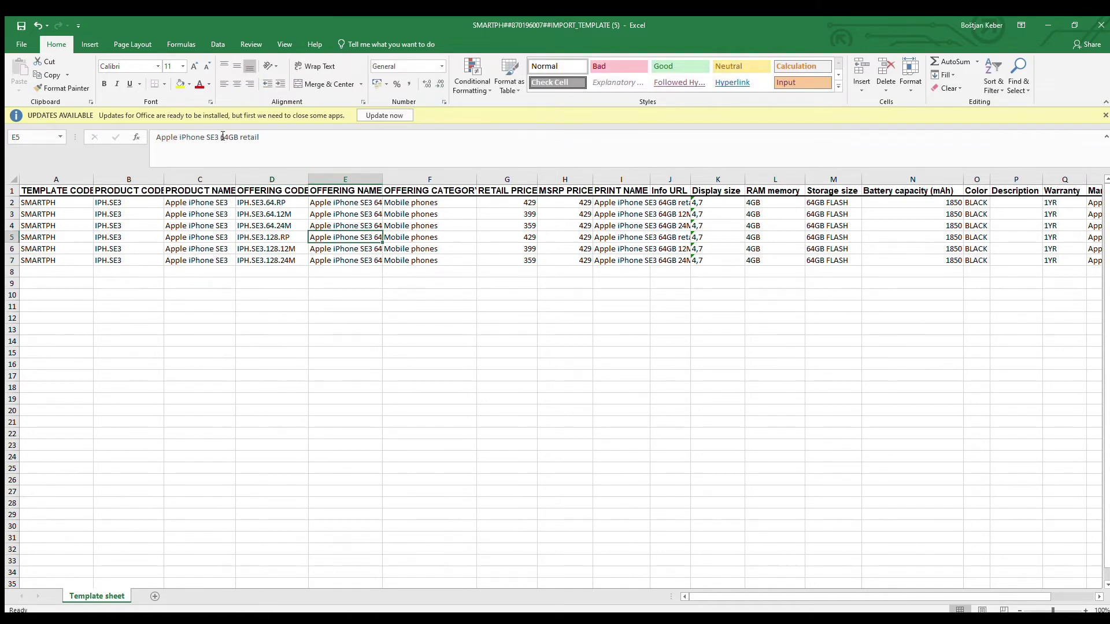
{"action": "left_click", "coordinate": [223, 137]}
{"action": "key", "text": "Delete"}
{"action": "key", "text": "Delete"}
{"action": "type", "text": "128"}
{"action": "key", "text": "Return"}
{"action": "left_click", "coordinate": [222, 137]}
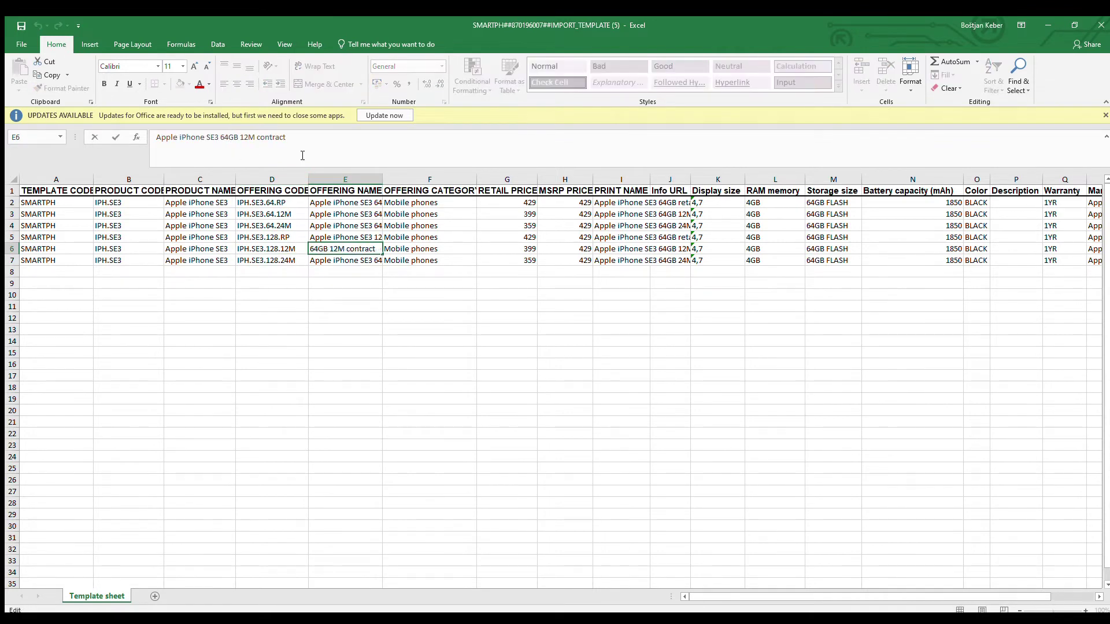
{"action": "key", "text": "Delete"}
{"action": "key", "text": "Delete"}
{"action": "type", "text": "128"}
{"action": "key", "text": "Return"}
{"action": "left_click", "coordinate": [220, 137]}
{"action": "key", "text": "Delete"}
{"action": "key", "text": "Delete"}
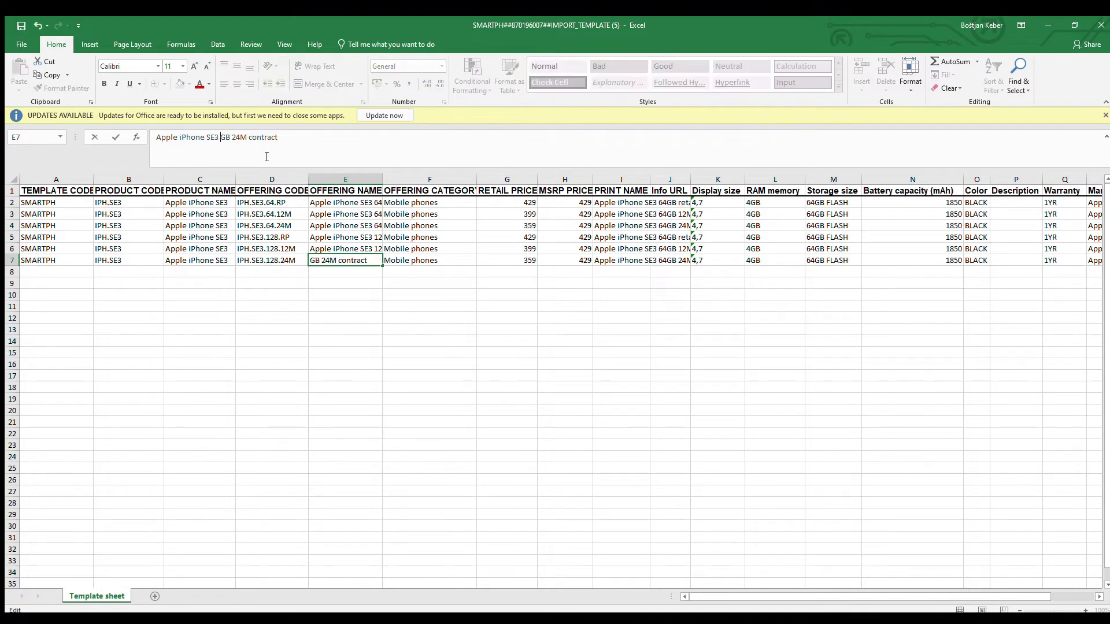
{"action": "type", "text": "128"}
{"action": "key", "text": "Return"}
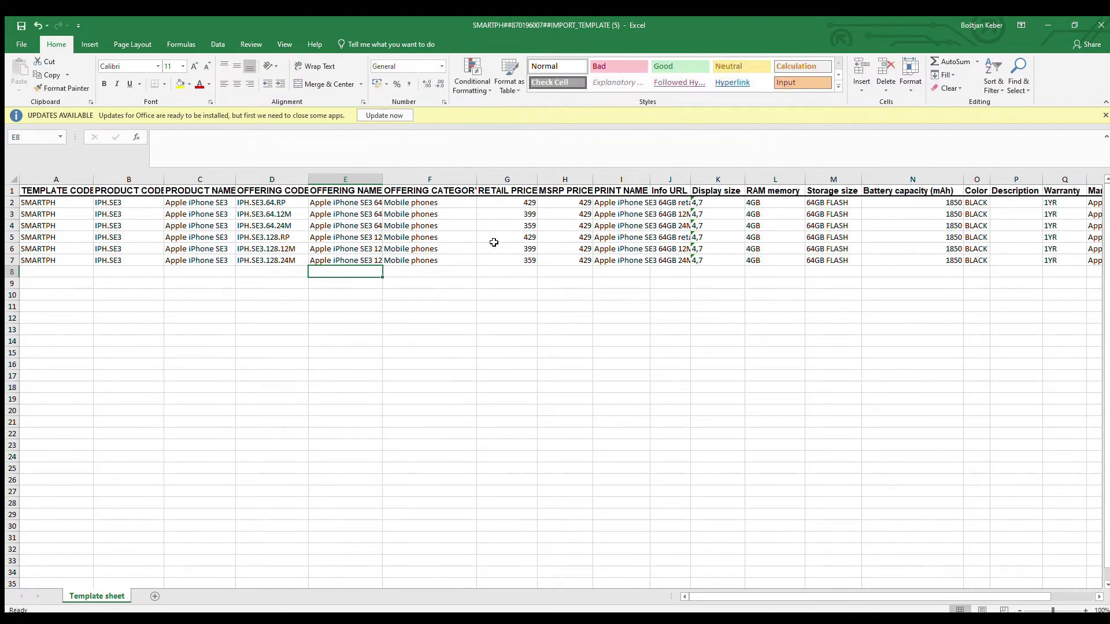
Step: Set retail prices 479, 429 and 389 in G5:G7 and MSRP 479 in H5:H7
{"action": "left_click", "coordinate": [514, 237]}
{"action": "type", "text": "479"}
{"action": "key", "text": "Tab"}
{"action": "type", "text": "479"}
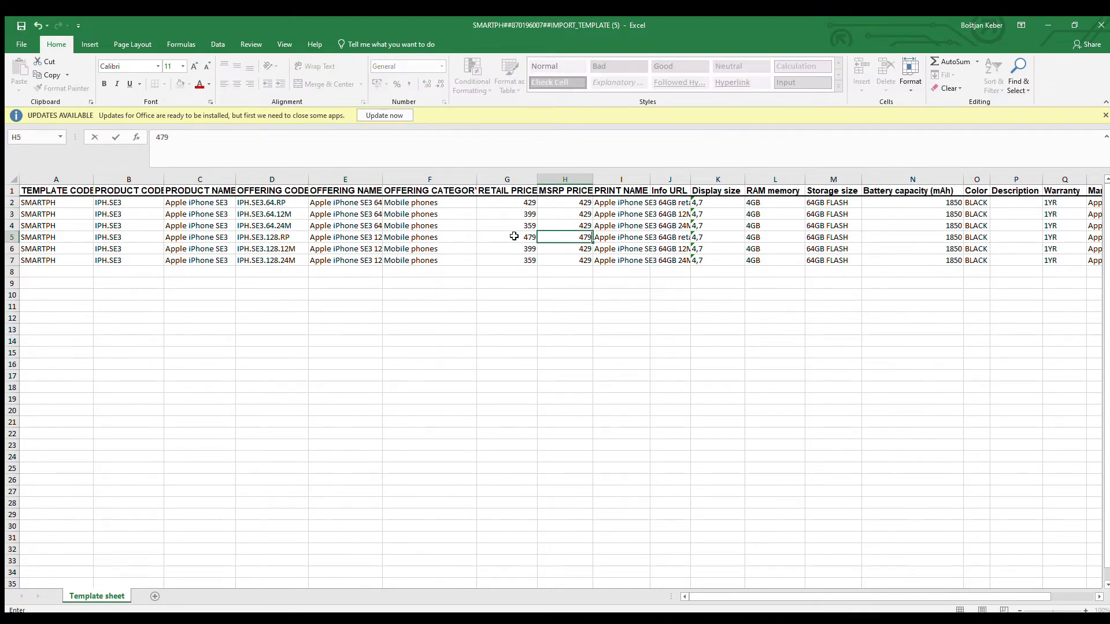
{"action": "key", "text": "Down"}
{"action": "type", "text": "479"}
{"action": "key", "text": "Down"}
{"action": "type", "text": "479"}
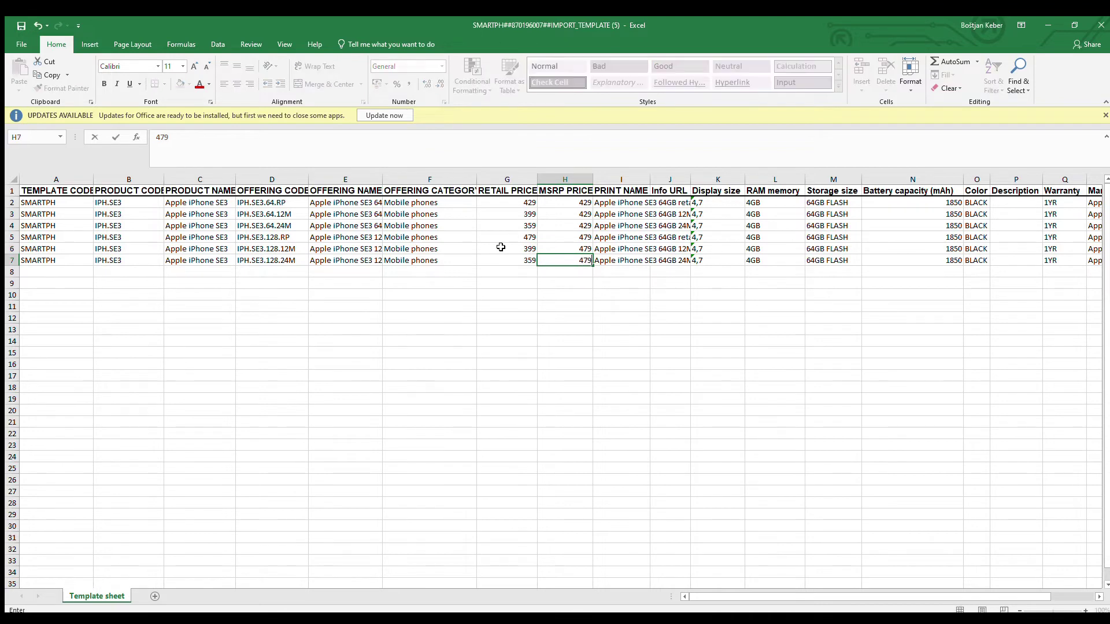
{"action": "left_click", "coordinate": [517, 245]}
{"action": "type", "text": "42"}
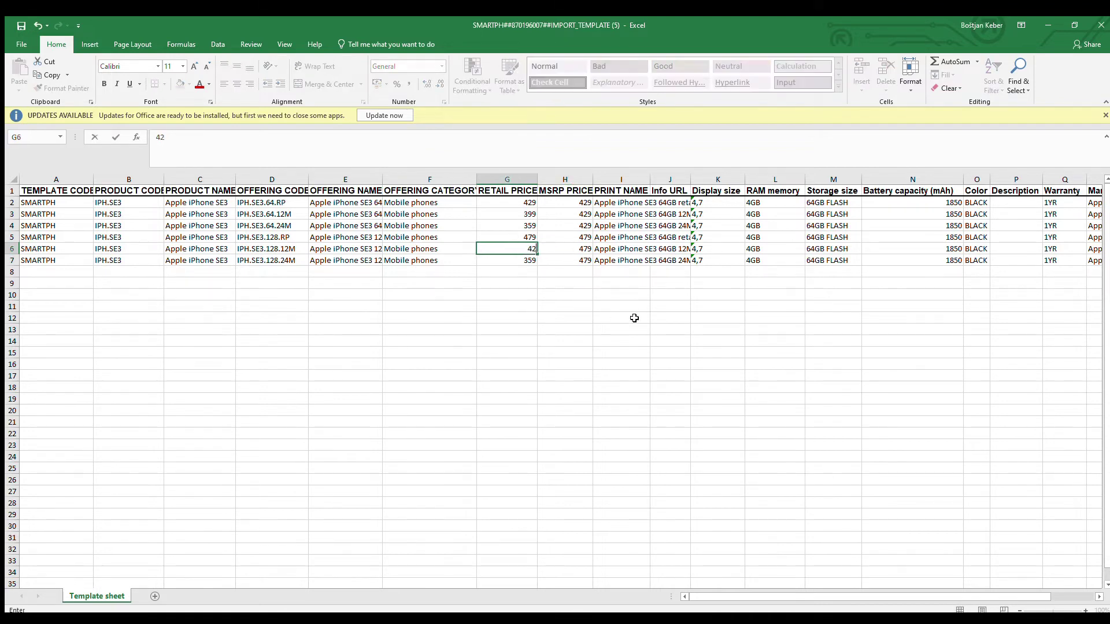
{"action": "type", "text": "9"}
{"action": "key", "text": "Return"}
{"action": "type", "text": "389"}
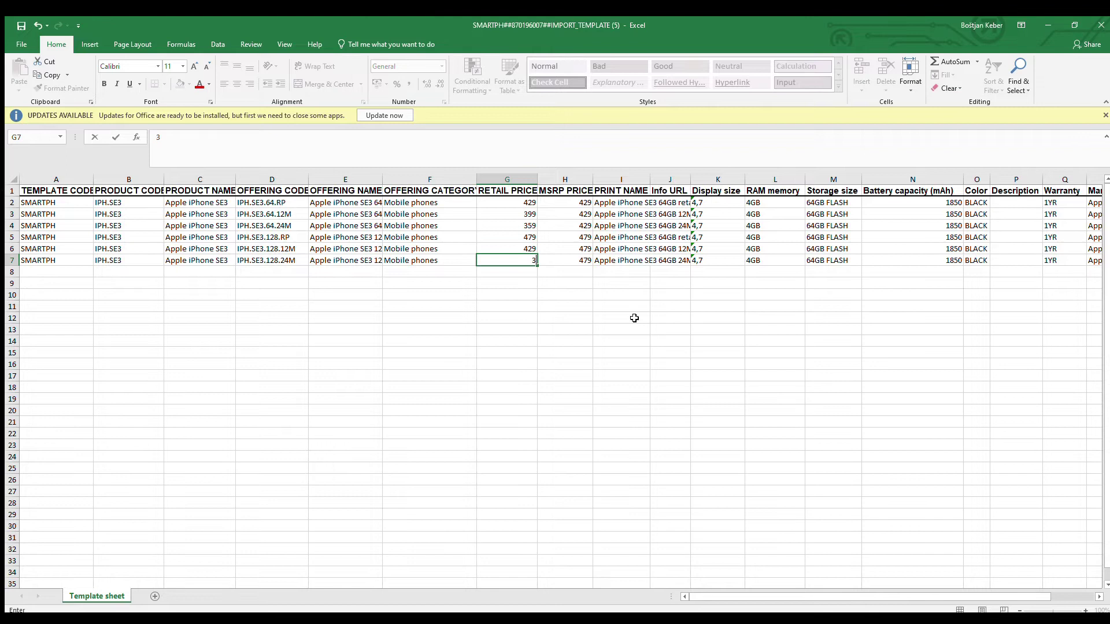
{"action": "left_click", "coordinate": [665, 318]}
Step: Copy the 128GB offering names E5:E7 into print names I5:I7
{"action": "left_click_drag", "start_coordinate": [347, 238], "coordinate": [347, 260]}
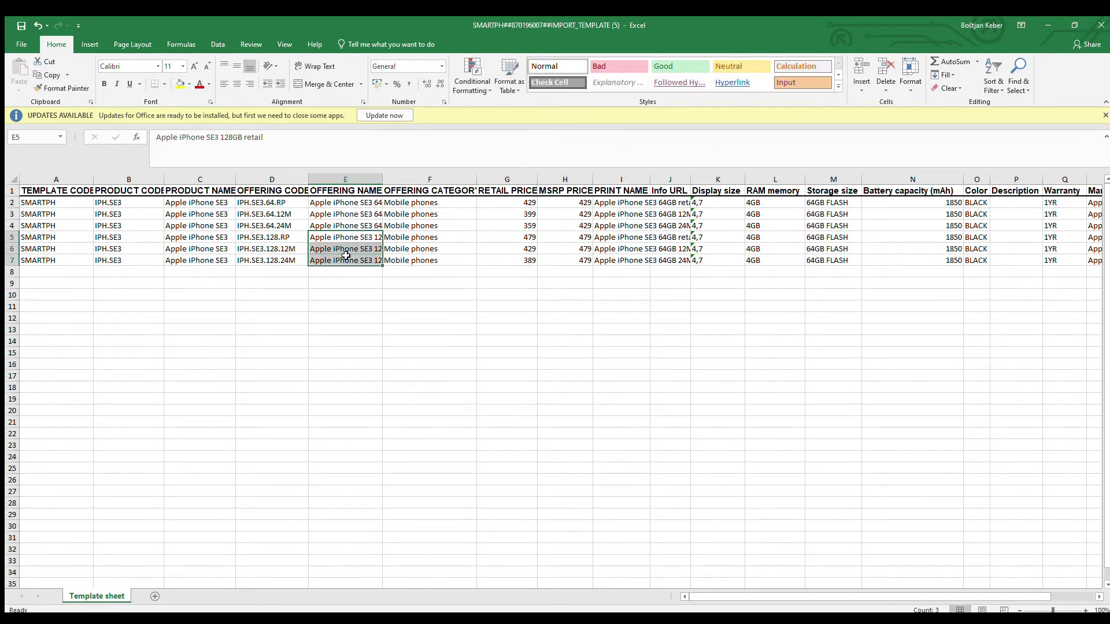
{"action": "key", "text": "ctrl+c"}
{"action": "left_click", "coordinate": [607, 237]}
{"action": "key", "text": "ctrl+v"}
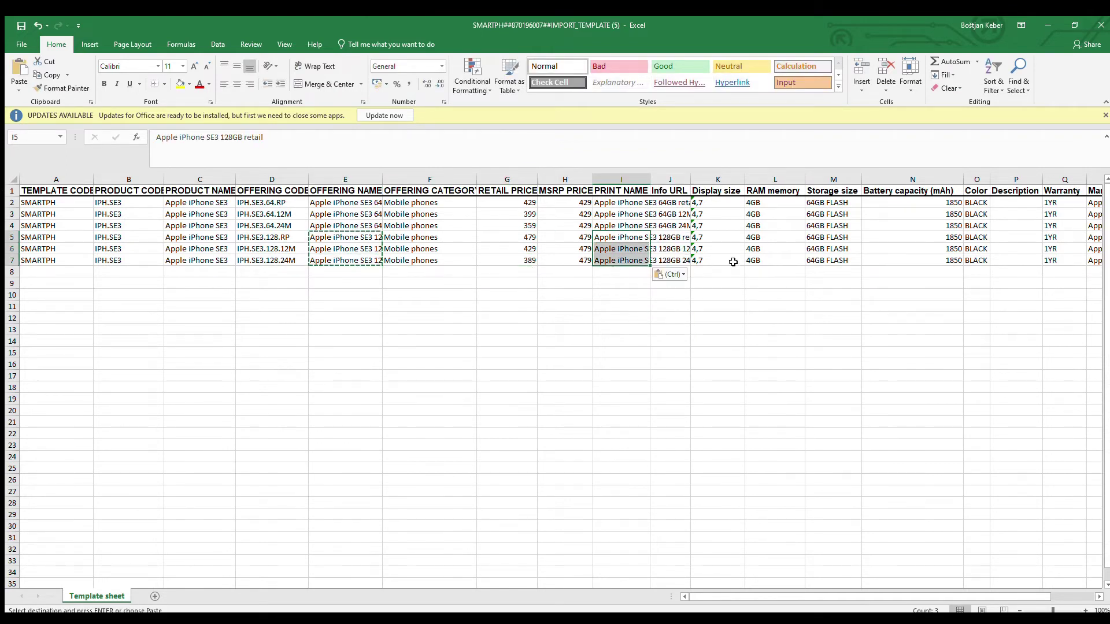
Step: Set storage size to 128GB FLASH in M5:M7
{"action": "left_click", "coordinate": [842, 237]}
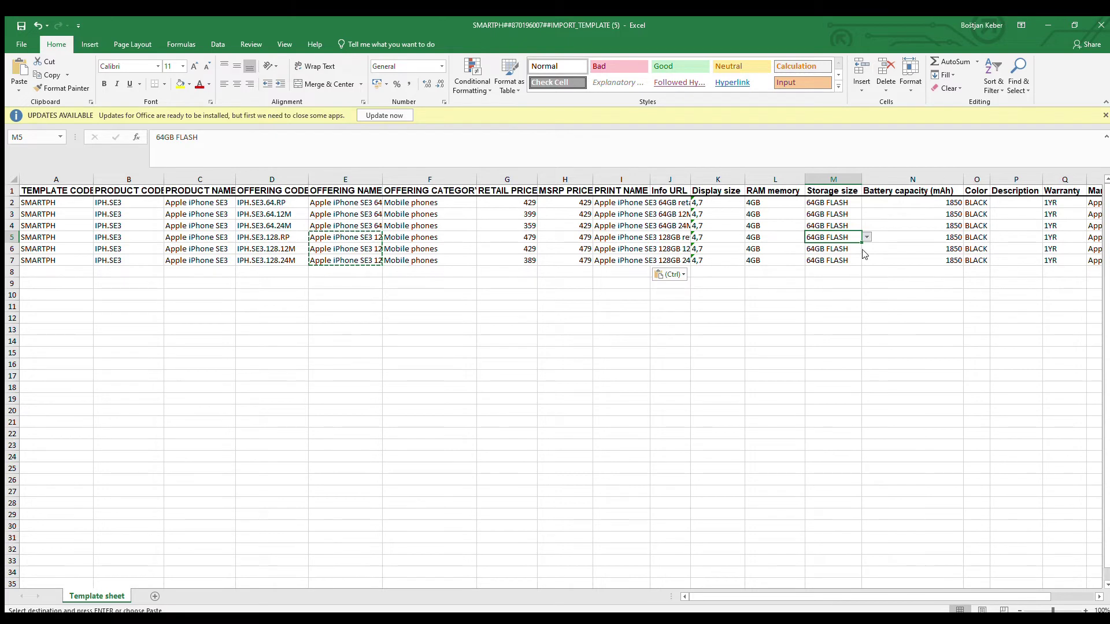
{"action": "type", "text": "128GB FLASH"}
{"action": "key", "text": "Return"}
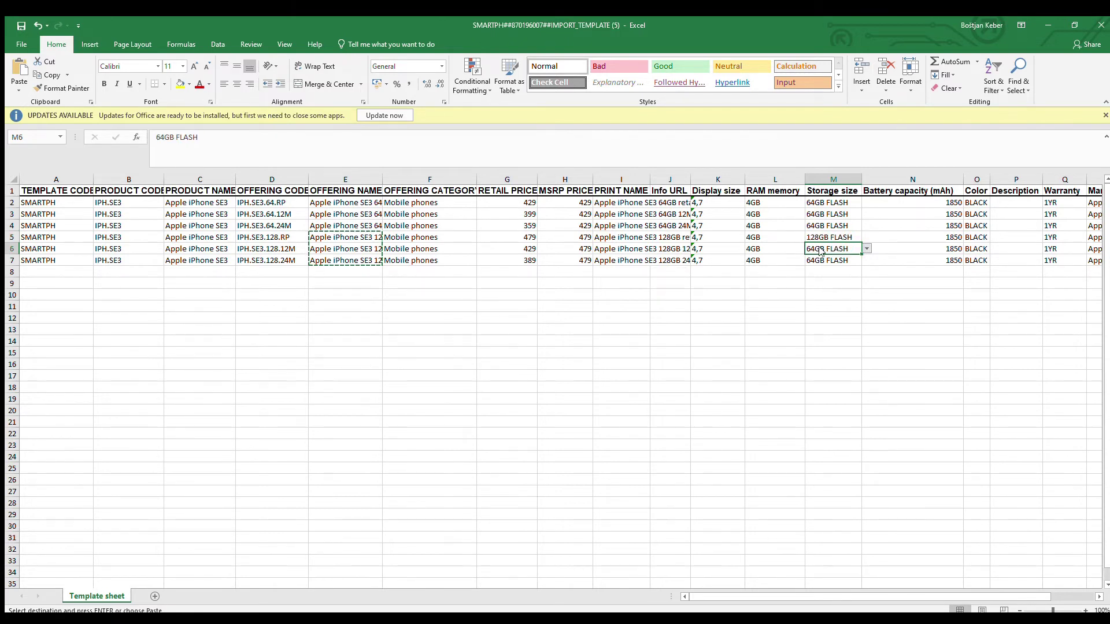
{"action": "type", "text": "128GB FLASH"}
{"action": "key", "text": "Return"}
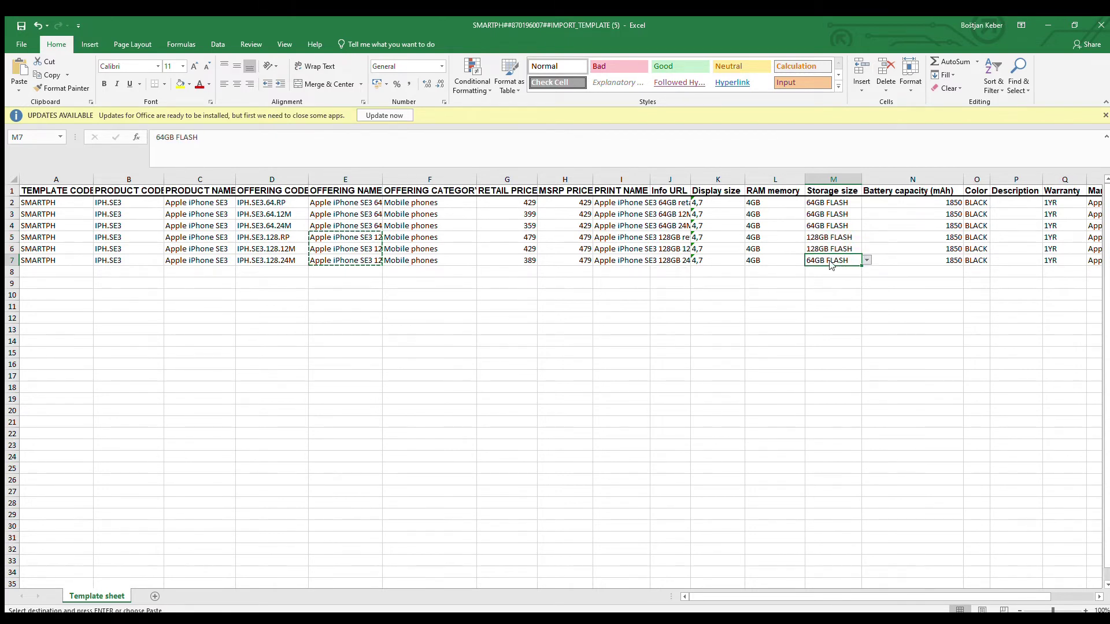
{"action": "type", "text": "128GB FLASH"}
{"action": "key", "text": "Return"}
Step: Copy the three 128GB offering rows 5–7 into rows 8–10
{"action": "left_click_drag", "start_coordinate": [12, 237], "coordinate": [10, 267]}
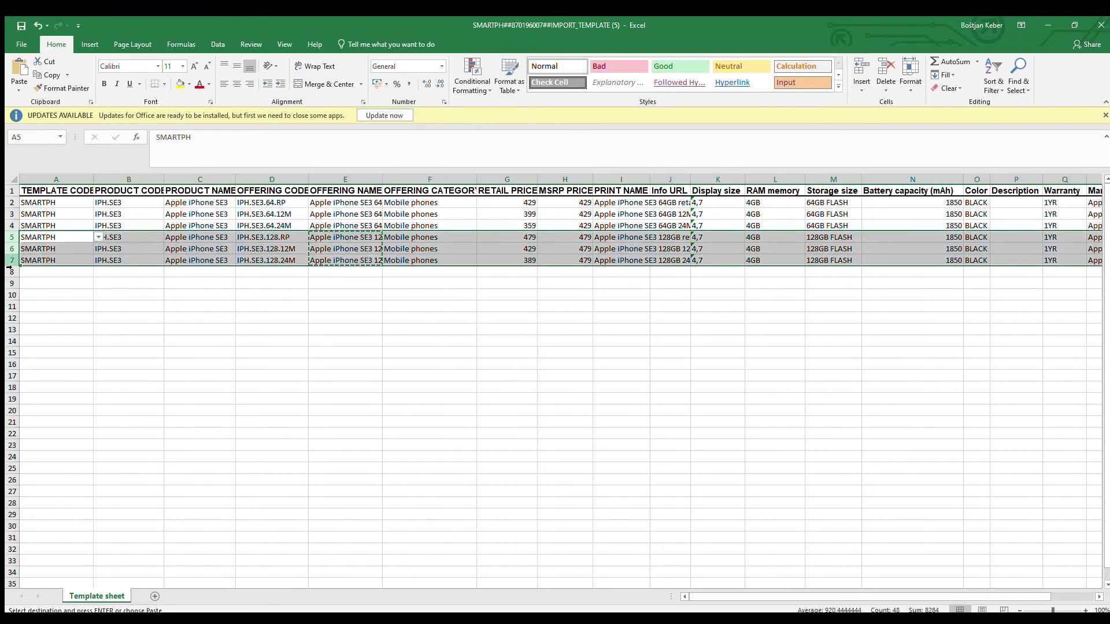
{"action": "key", "text": "ctrl+c"}
{"action": "left_click", "coordinate": [12, 272]}
{"action": "key", "text": "ctrl+v"}
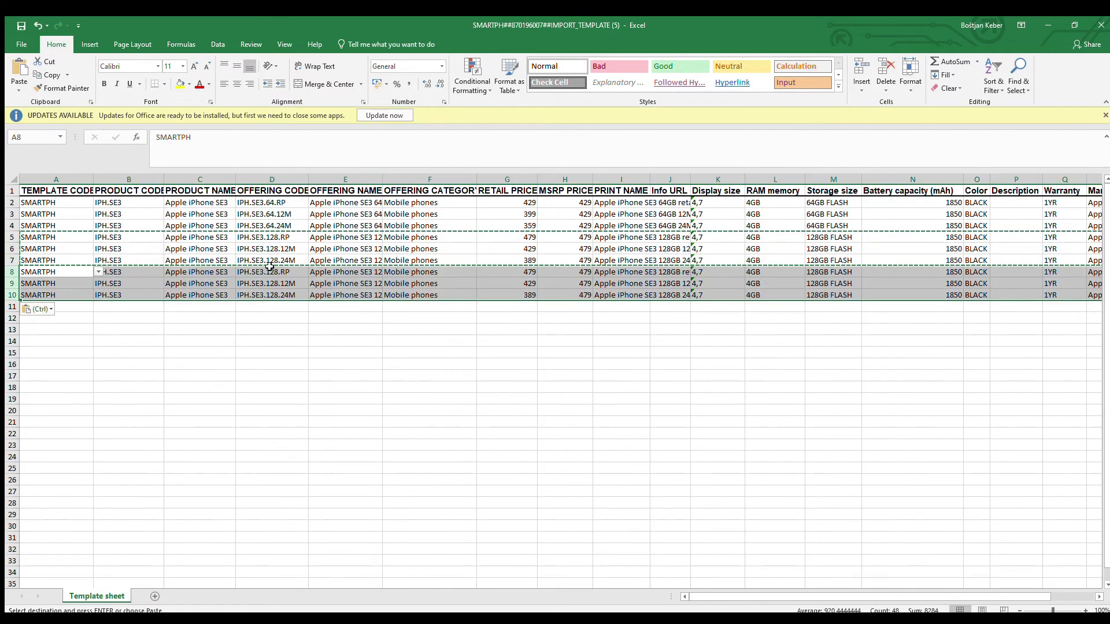
Step: Recode D8:D10 to IPH.SE3.256.RP, IPH.SE3.256.12M and IPH.SE3.256.24M
{"action": "left_click", "coordinate": [270, 272]}
{"action": "double_click", "coordinate": [269, 271]}
{"action": "key", "text": "BackSpace"}
{"action": "key", "text": "BackSpace"}
{"action": "key", "text": "BackSpace"}
{"action": "type", "text": "256"}
{"action": "key", "text": "Return"}
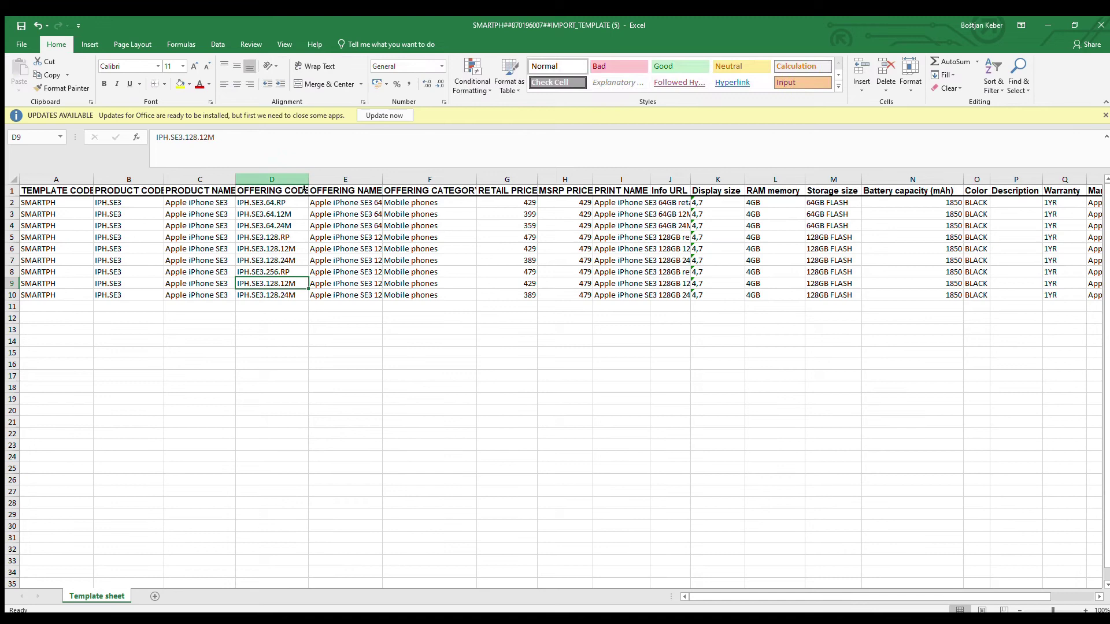
{"action": "left_click", "coordinate": [192, 137]}
{"action": "key", "text": "BackSpace"}
{"action": "key", "text": "BackSpace"}
{"action": "key", "text": "BackSpace"}
{"action": "type", "text": "2"}
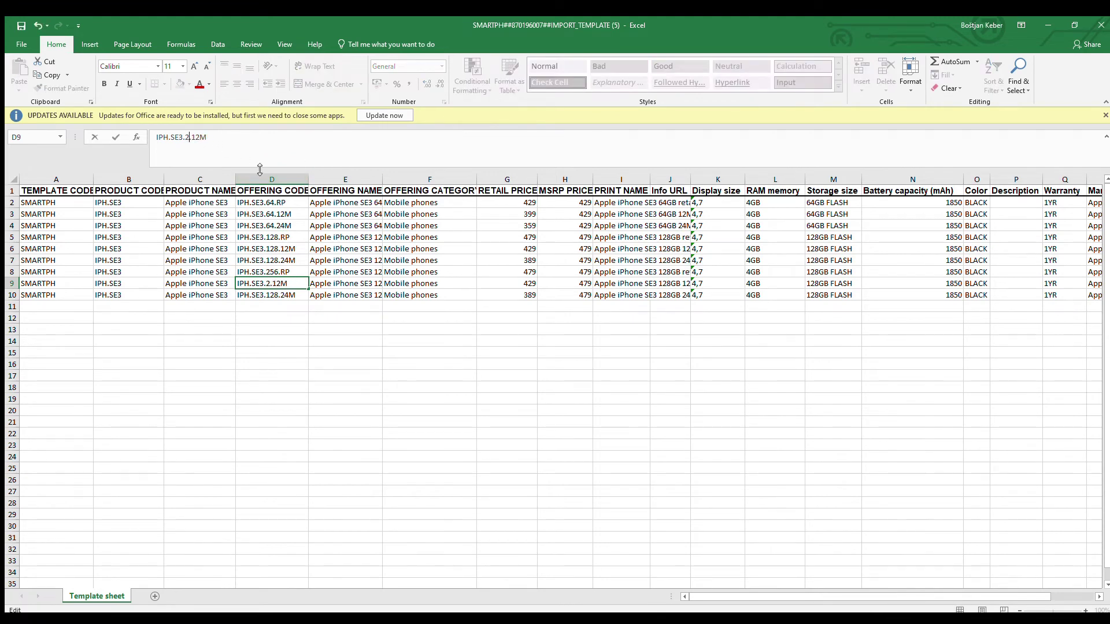
{"action": "type", "text": "56"}
{"action": "key", "text": "Return"}
{"action": "left_click", "coordinate": [188, 137]}
{"action": "key", "text": "BackSpace"}
{"action": "key", "text": "BackSpace"}
{"action": "key", "text": "BackSpace"}
Step: Change the offering names in E8:E10 from 128GB to 256GB
{"action": "type", "text": "256"}
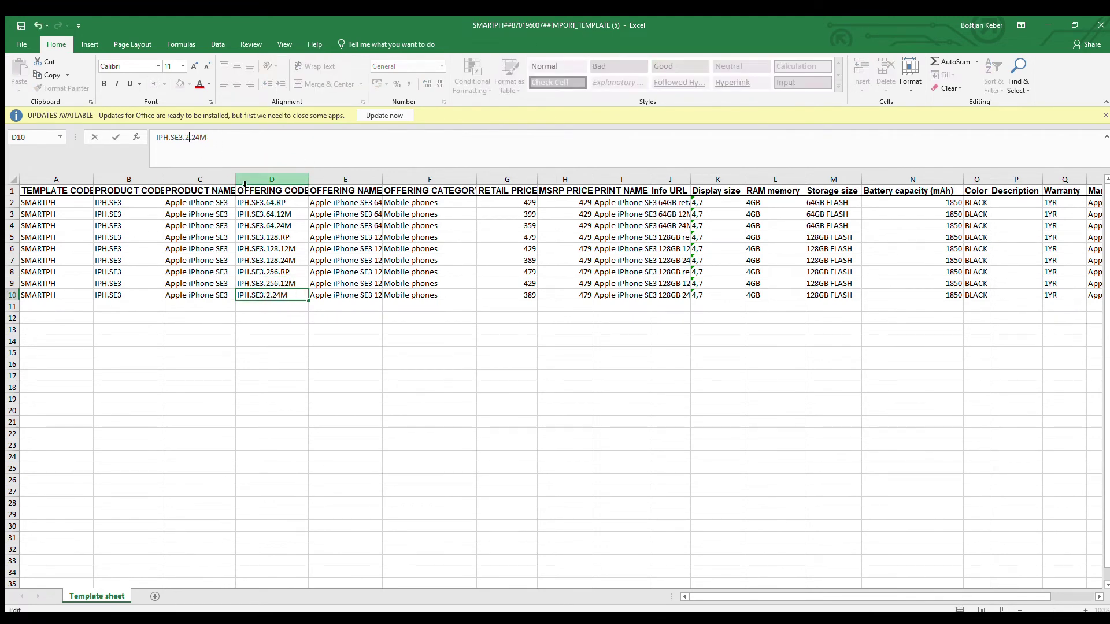
{"action": "key", "text": "Return"}
{"action": "left_click", "coordinate": [363, 275]}
{"action": "left_click", "coordinate": [234, 137]}
{"action": "key", "text": "BackSpace"}
{"action": "key", "text": "BackSpace"}
{"action": "key", "text": "BackSpace"}
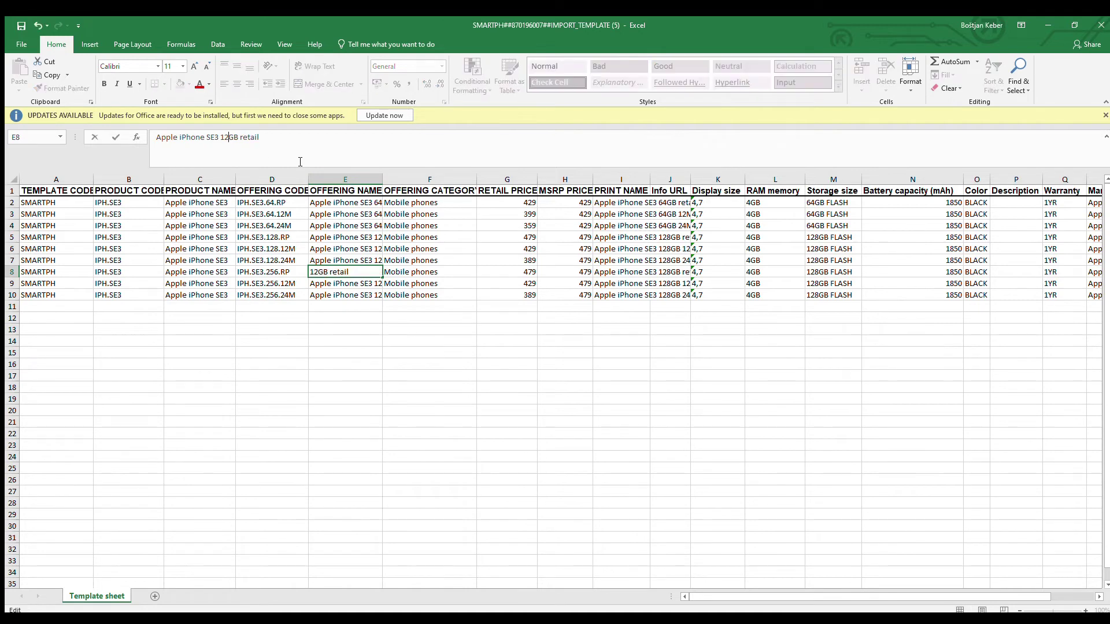
{"action": "type", "text": "256"}
{"action": "key", "text": "Return"}
{"action": "left_click", "coordinate": [234, 137]}
{"action": "key", "text": "BackSpace"}
{"action": "key", "text": "BackSpace"}
{"action": "key", "text": "BackSpace"}
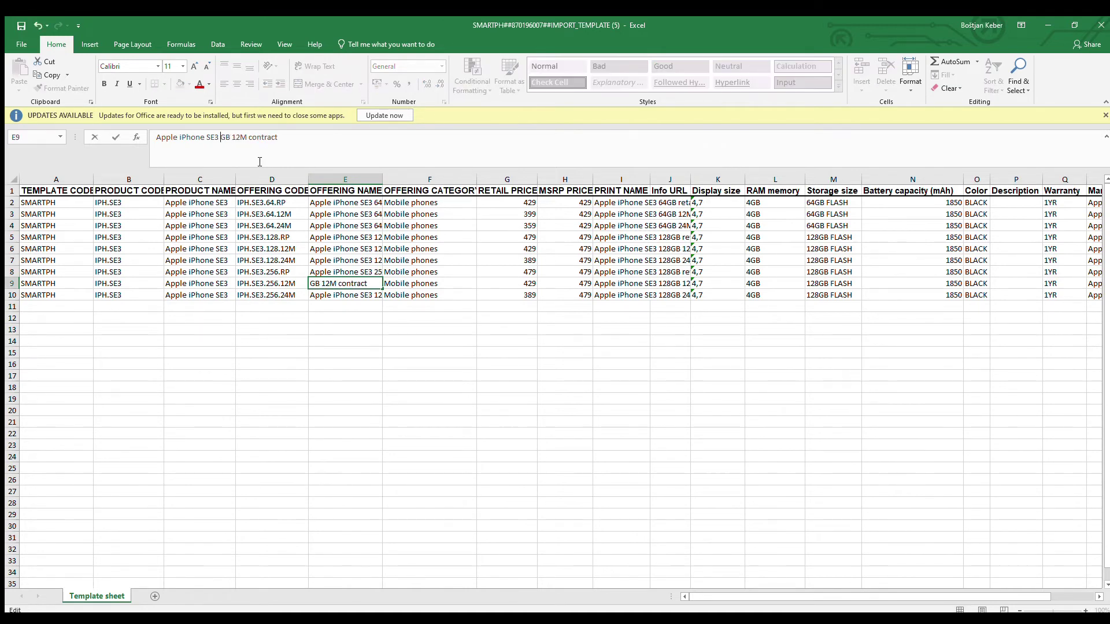
{"action": "type", "text": "256"}
{"action": "key", "text": "Return"}
{"action": "left_click", "coordinate": [235, 137]}
{"action": "key", "text": "BackSpace"}
{"action": "key", "text": "BackSpace"}
{"action": "key", "text": "BackSpace"}
{"action": "type", "text": "256GB 24M contract"}
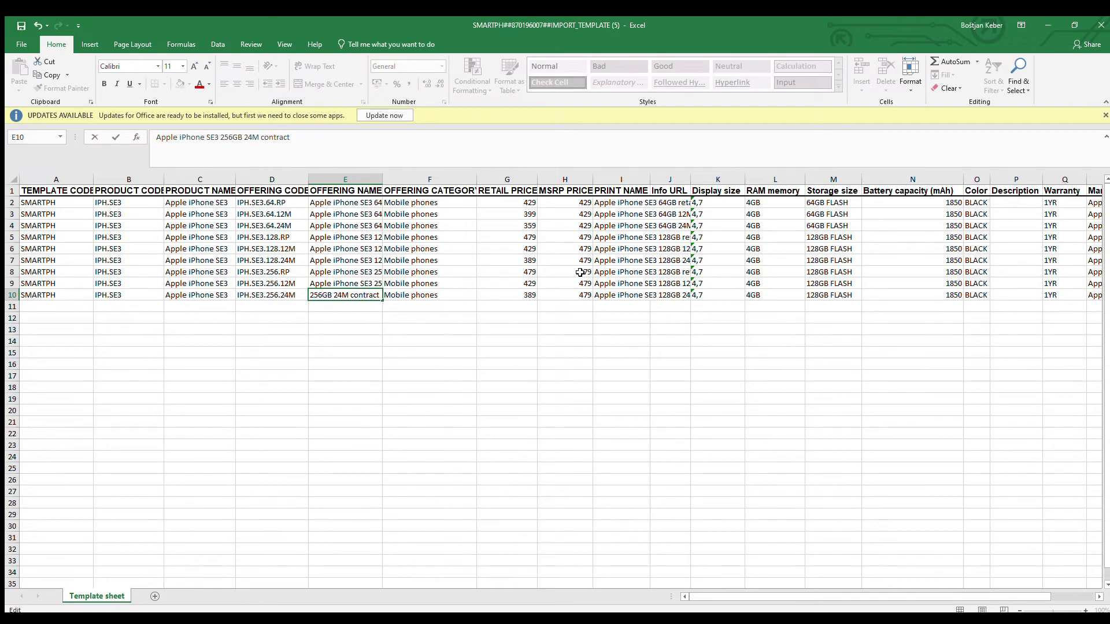
Step: Enter 579 as the MSRP in H8:H10
{"action": "left_click", "coordinate": [579, 273]}
{"action": "type", "text": "579"}
{"action": "key", "text": "Return"}
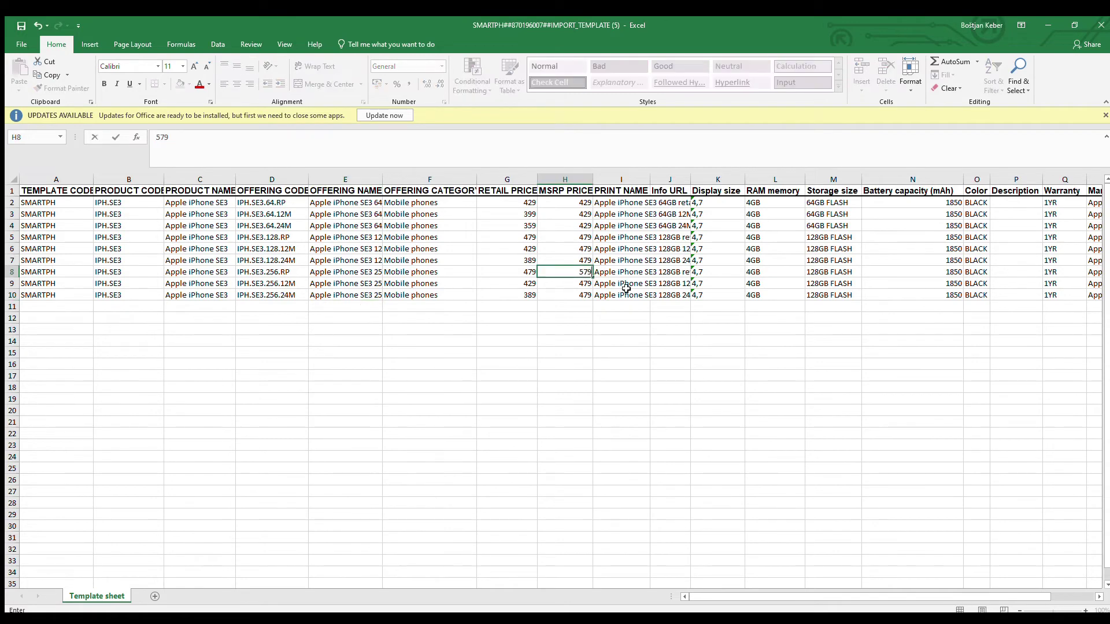
{"action": "type", "text": "579"}
{"action": "key", "text": "Return"}
{"action": "type", "text": "579"}
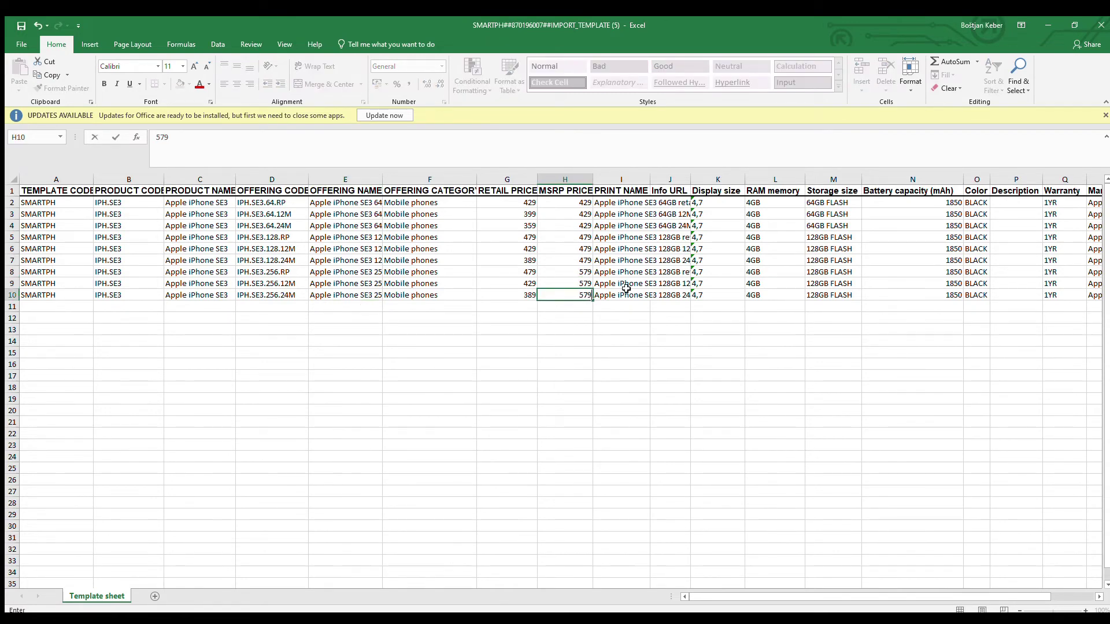
{"action": "left_click", "coordinate": [549, 327]}
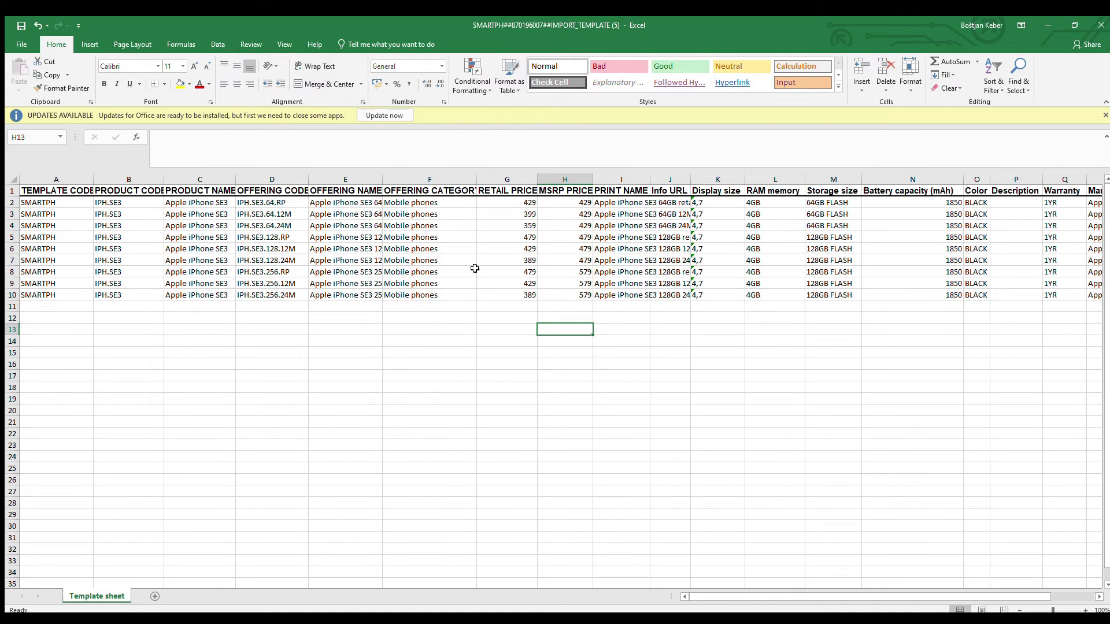
Step: Set the retail prices in G8:G10 to 579, 529 and 489
{"action": "left_click", "coordinate": [518, 270]}
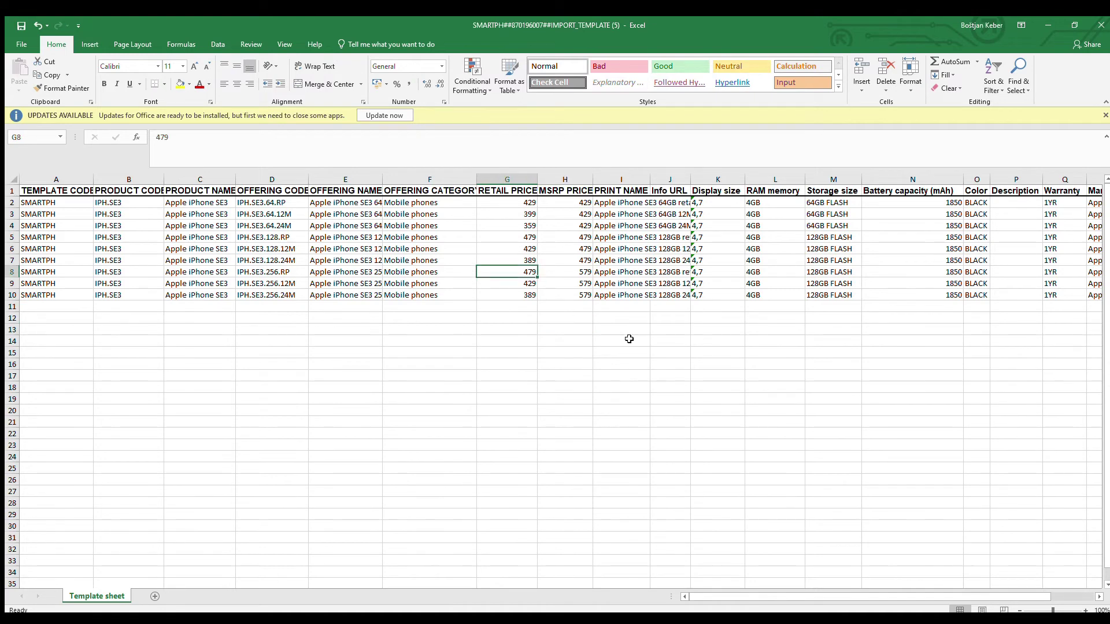
{"action": "type", "text": "579"}
{"action": "key", "text": "Return"}
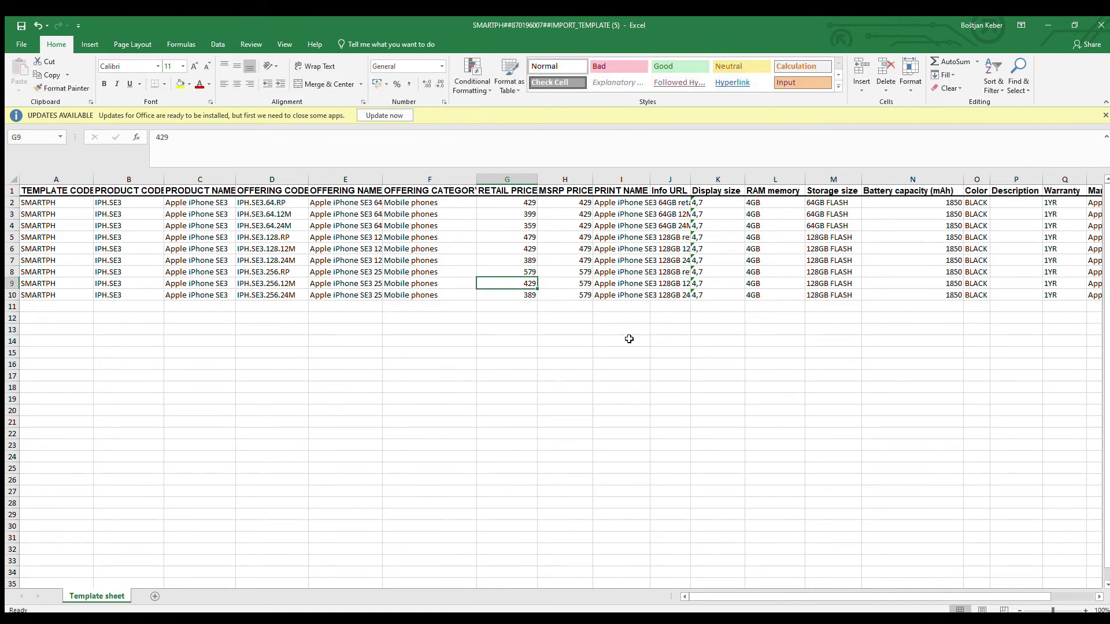
{"action": "type", "text": "529"}
{"action": "key", "text": "Return"}
{"action": "type", "text": "489"}
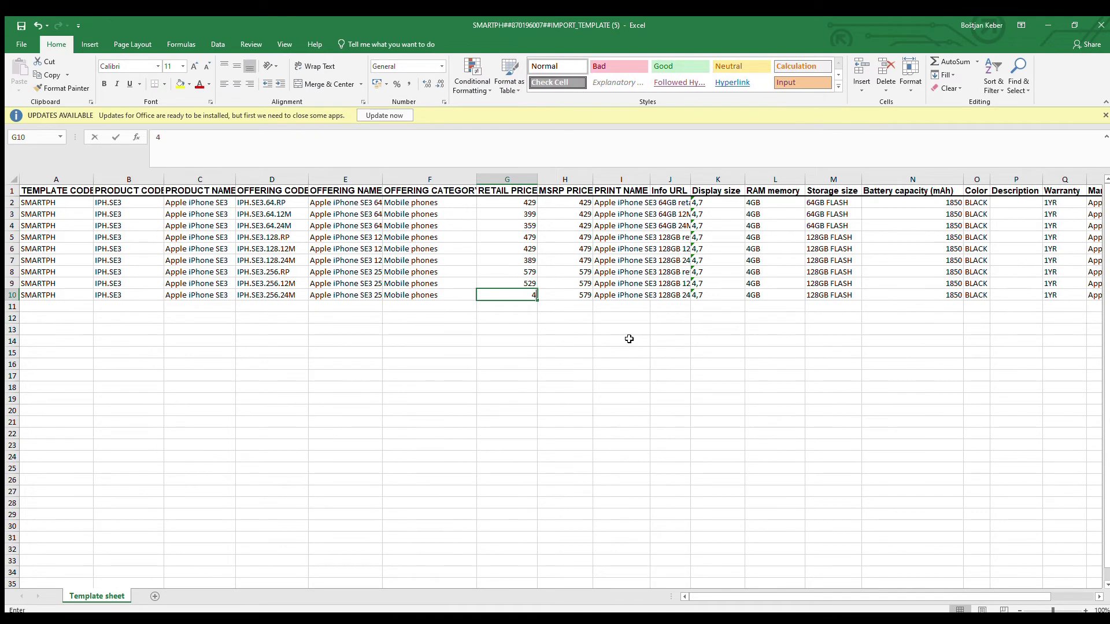
{"action": "key", "text": "Return"}
Step: Copy the 256GB offering names from E8:E10 into the Print name column at I8
{"action": "left_click_drag", "start_coordinate": [341, 271], "coordinate": [347, 295]}
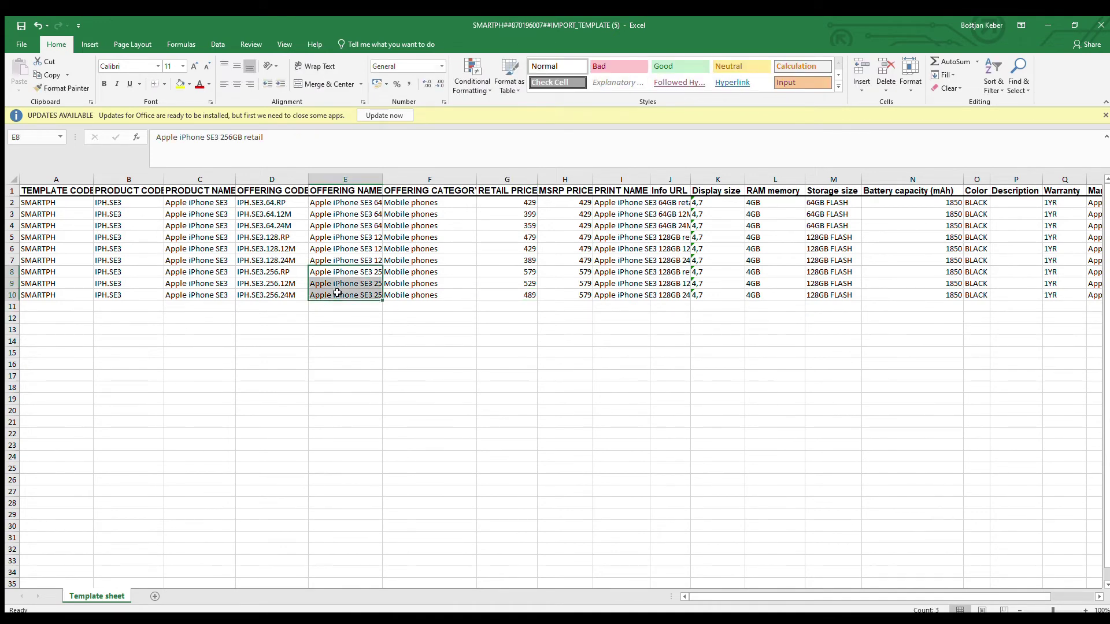
{"action": "key", "text": "ctrl+c"}
{"action": "left_click", "coordinate": [600, 273]}
{"action": "key", "text": "ctrl+v"}
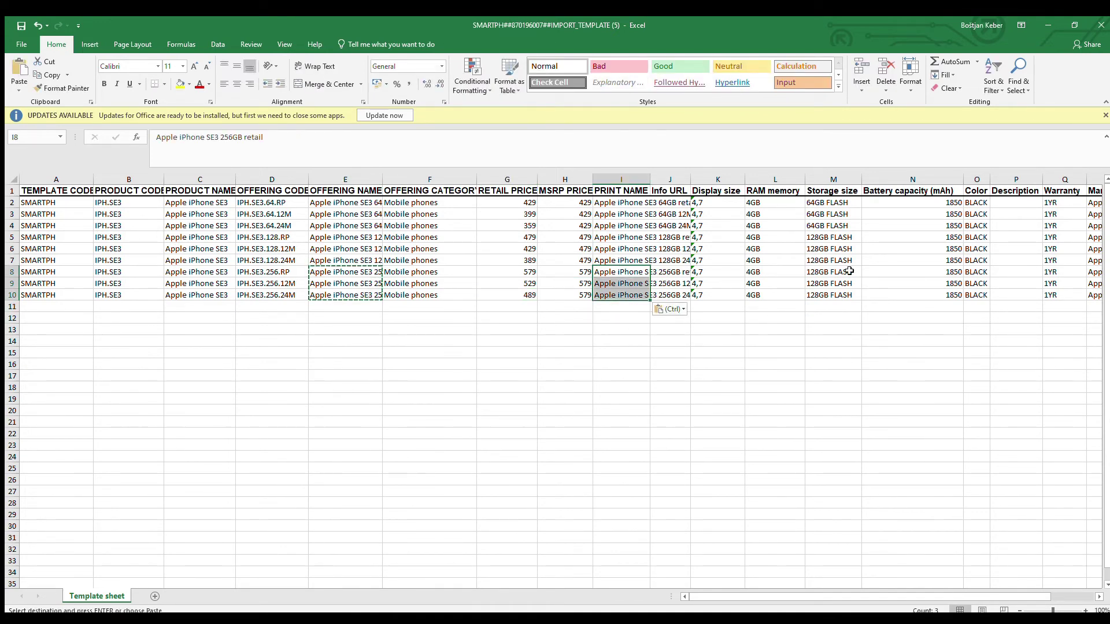
Step: Enter 256GB FLASH as the storage in M8:M10
{"action": "left_click", "coordinate": [850, 271]}
{"action": "type", "text": "256GB FLASH"}
{"action": "key", "text": "Return"}
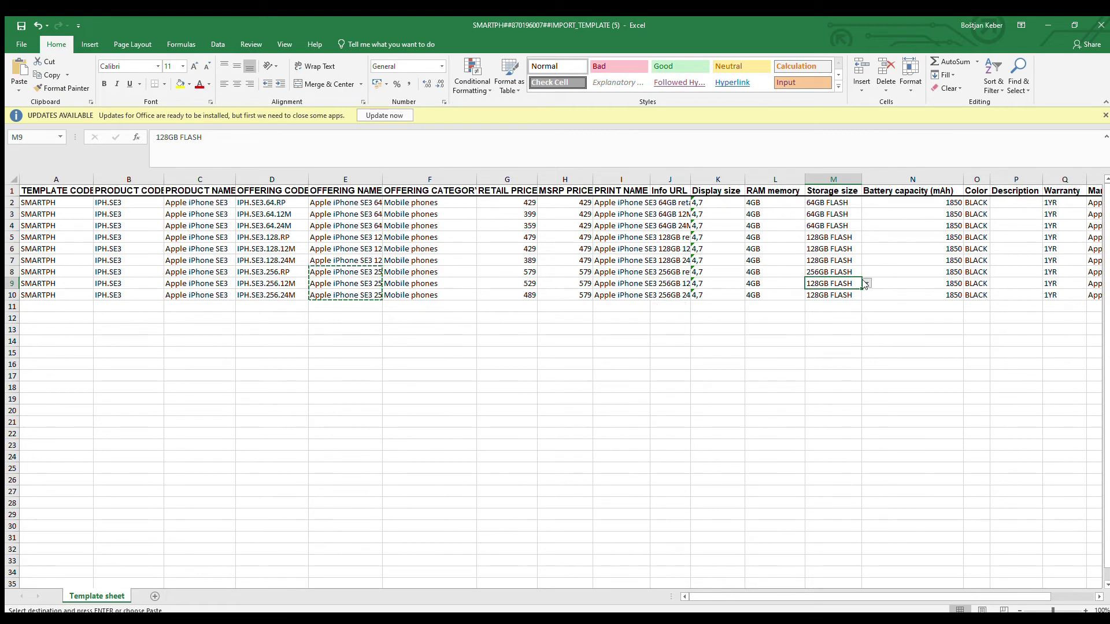
{"action": "type", "text": "256GB FLASH"}
{"action": "key", "text": "Return"}
{"action": "type", "text": "256GB FLASH"}
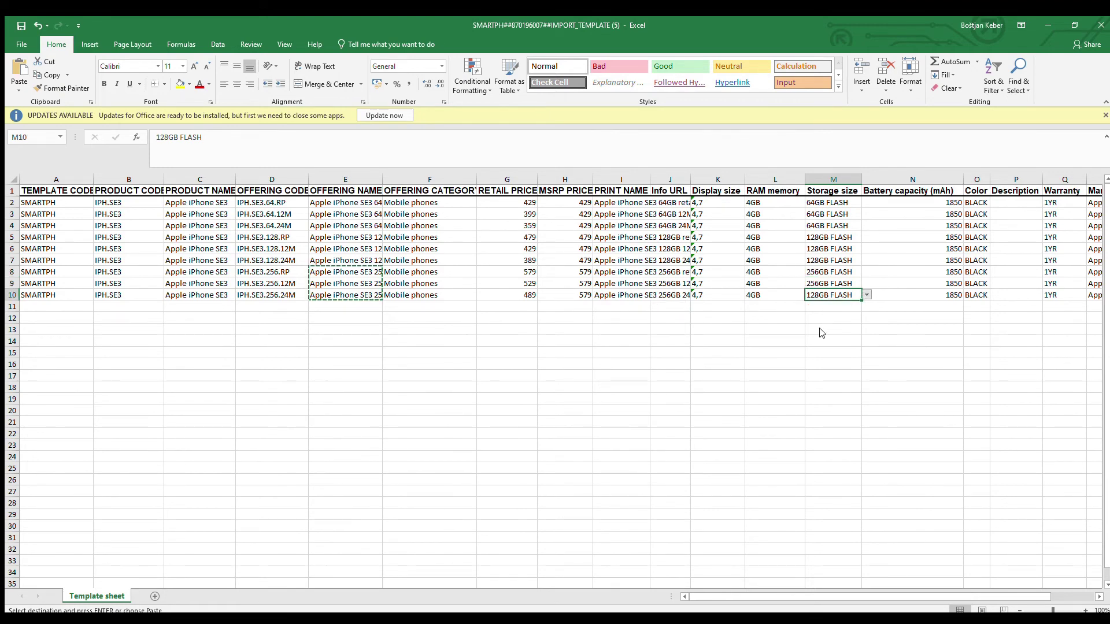
{"action": "left_click", "coordinate": [824, 332]}
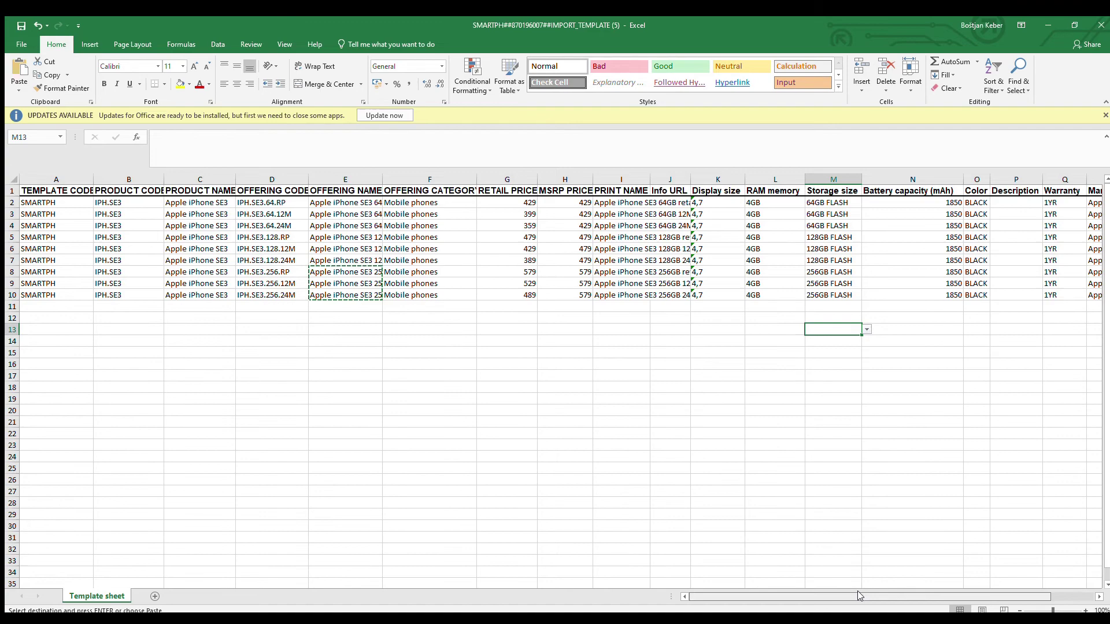
Step: Drop the edited IMPORT_TEMPLATE (6).xlsx workbook onto the import dialog's Attachment area
{"action": "left_click_drag", "start_coordinate": [857, 591], "coordinate": [920, 589]}
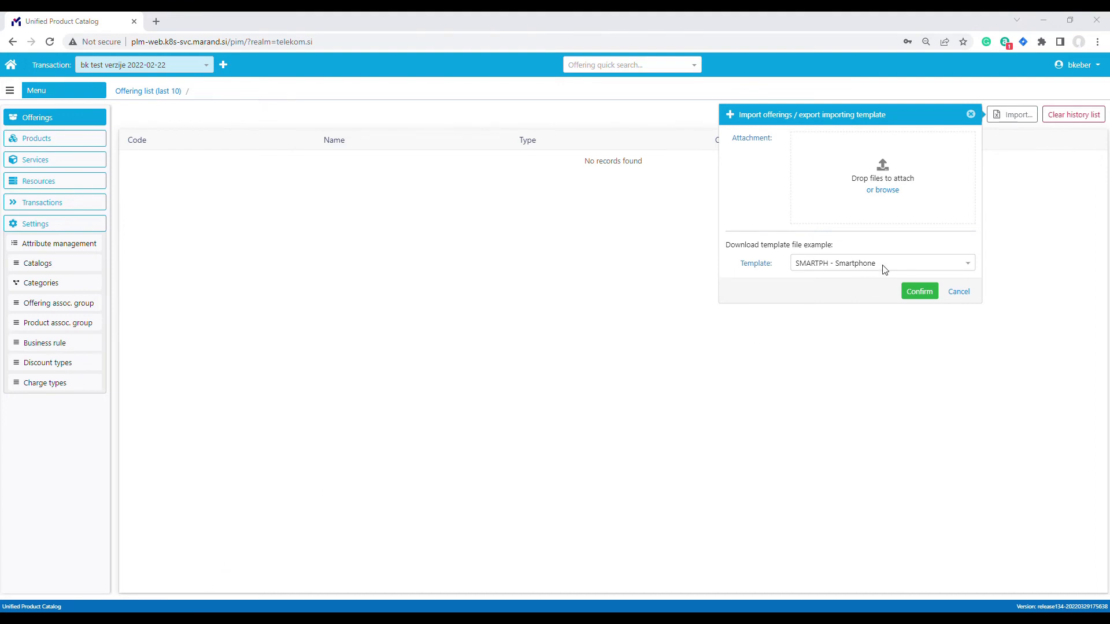
{"action": "left_click_drag", "start_coordinate": [885, 270], "coordinate": [936, 213]}
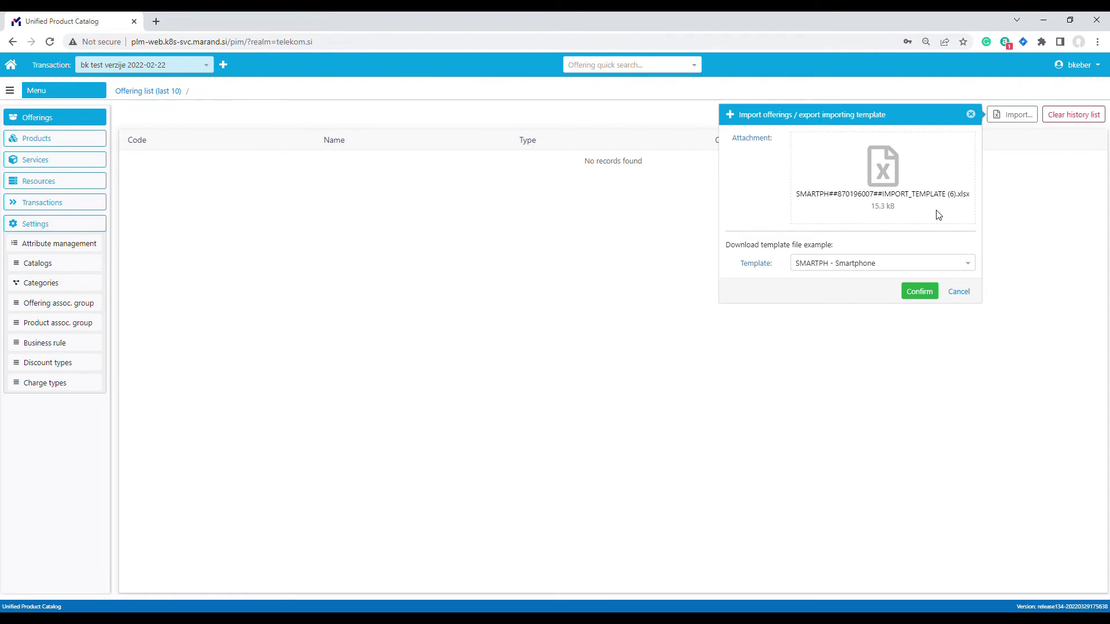
Step: Confirm the import of the attached template to save the nine iPhone SE3 offerings
{"action": "left_click", "coordinate": [927, 293]}
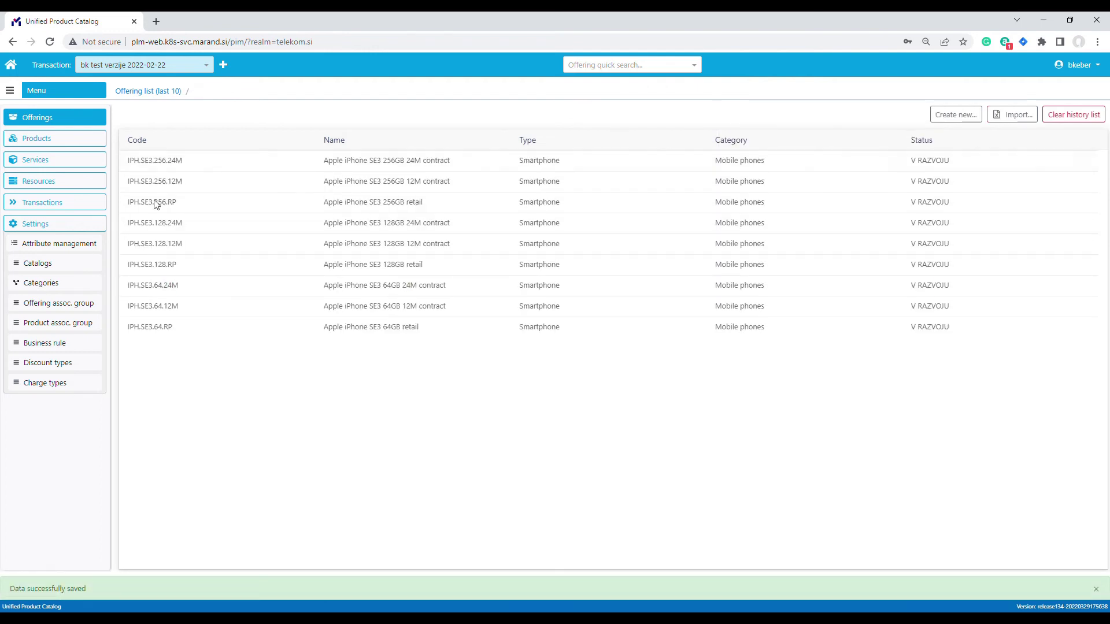
{"action": "double_click", "coordinate": [168, 162]}
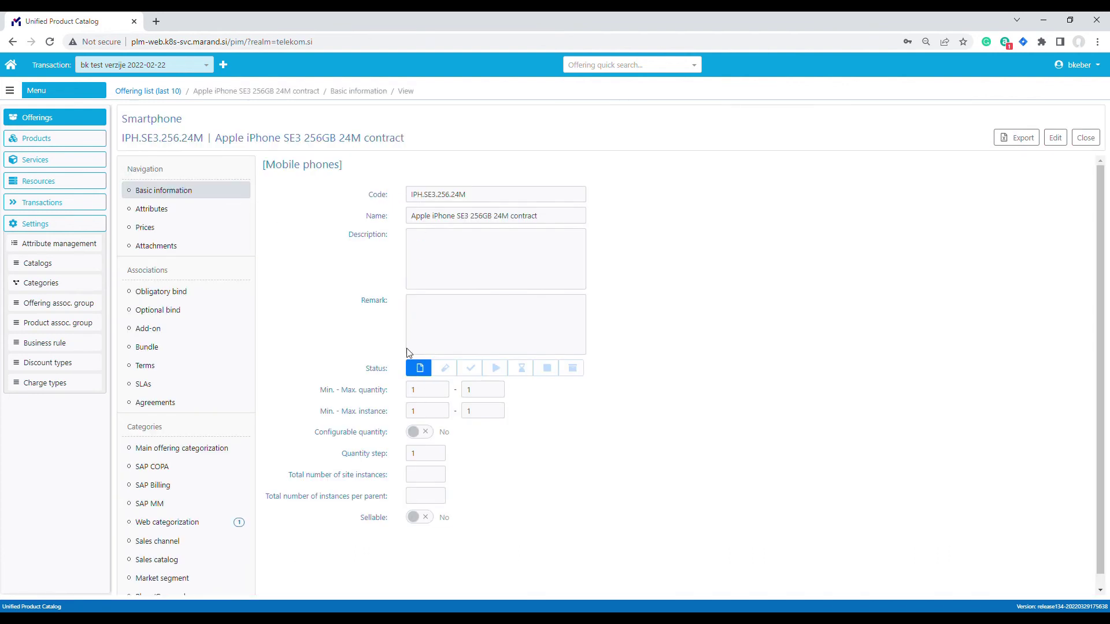
{"action": "left_click", "coordinate": [197, 210]}
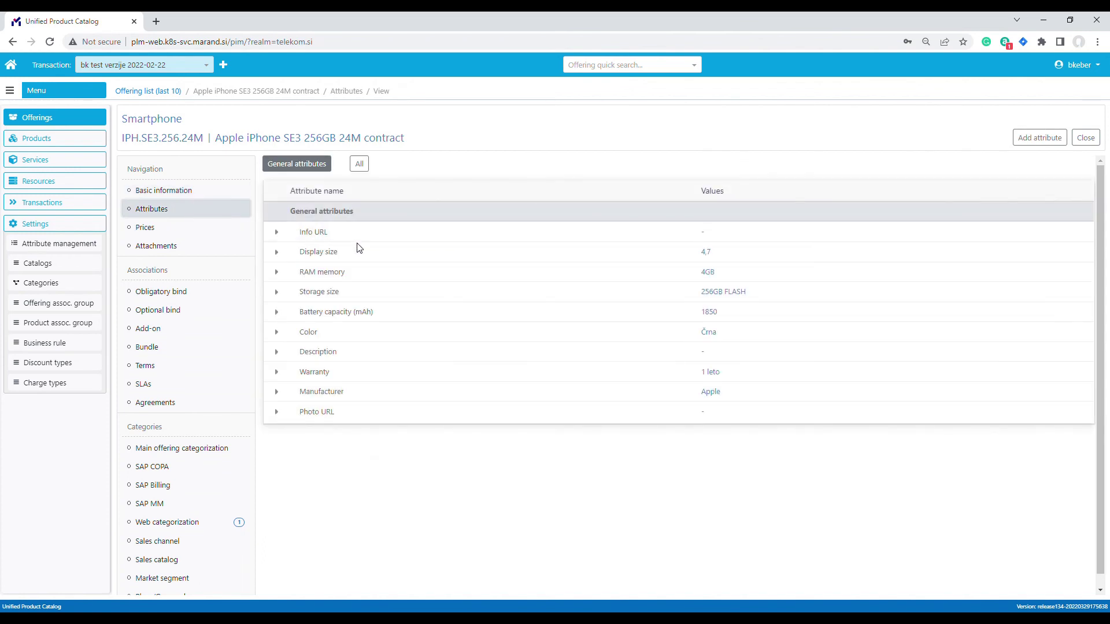
{"action": "left_click", "coordinate": [205, 229]}
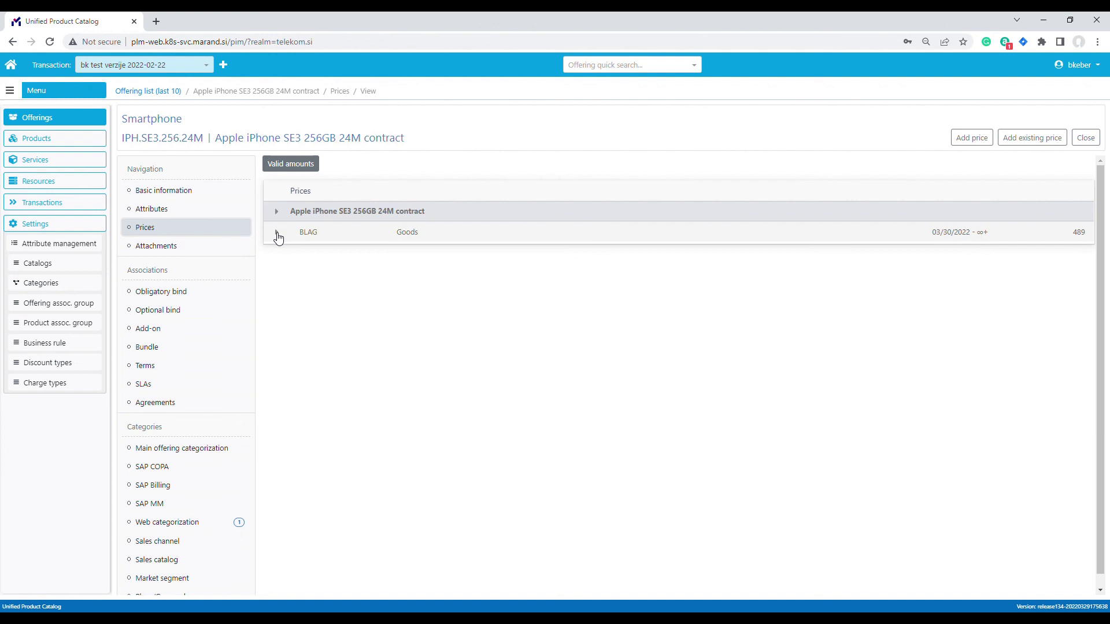
{"action": "left_click", "coordinate": [276, 233]}
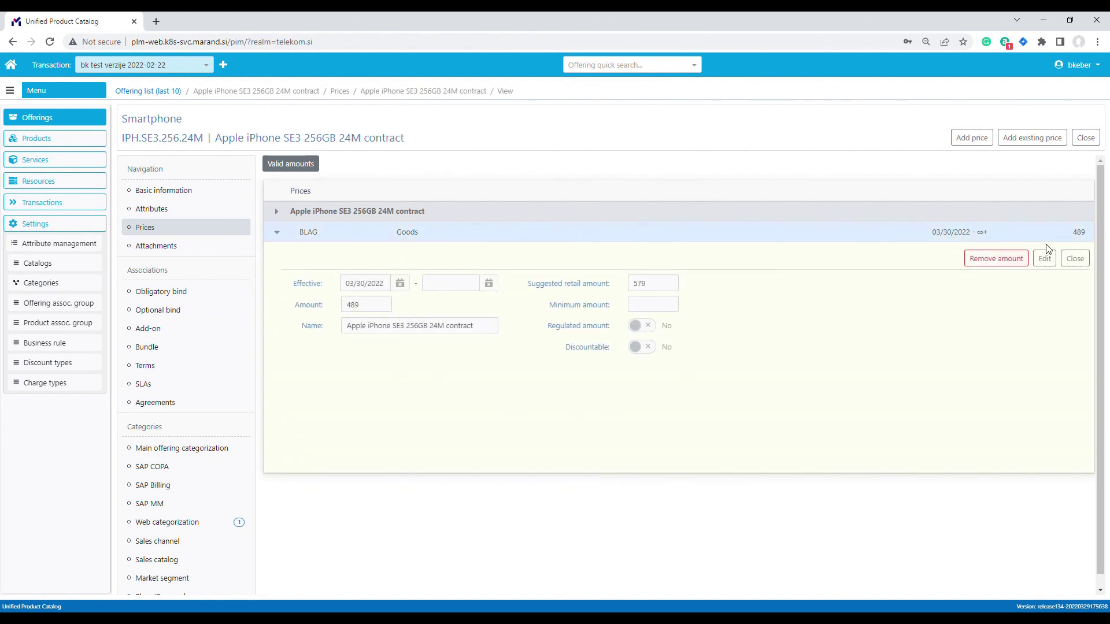
{"action": "left_click", "coordinate": [1074, 259]}
{"action": "left_click", "coordinate": [1094, 140]}
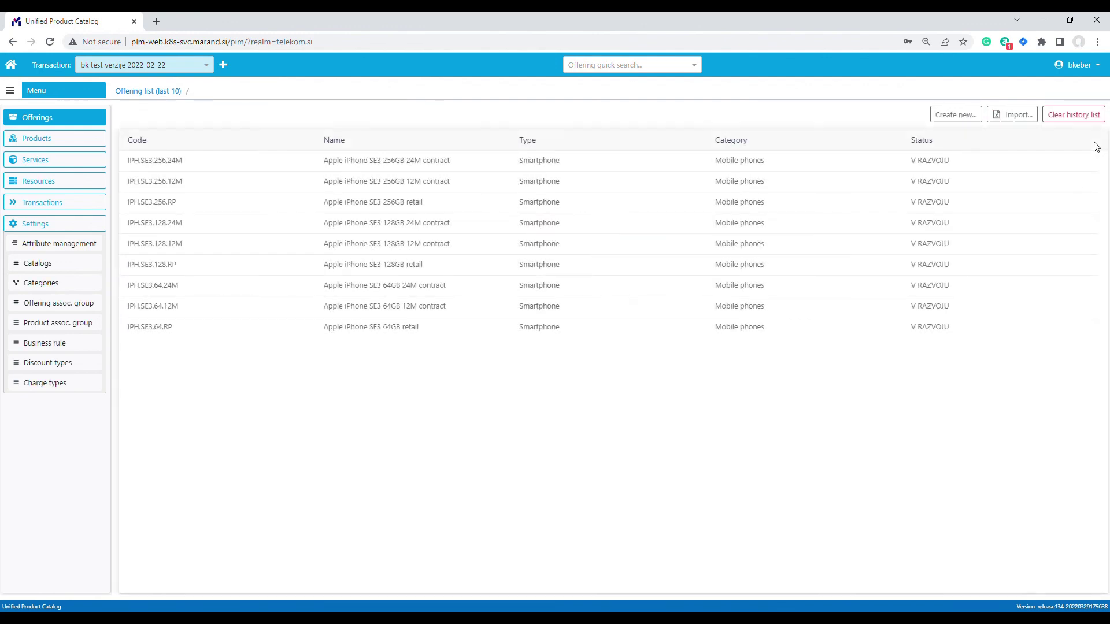